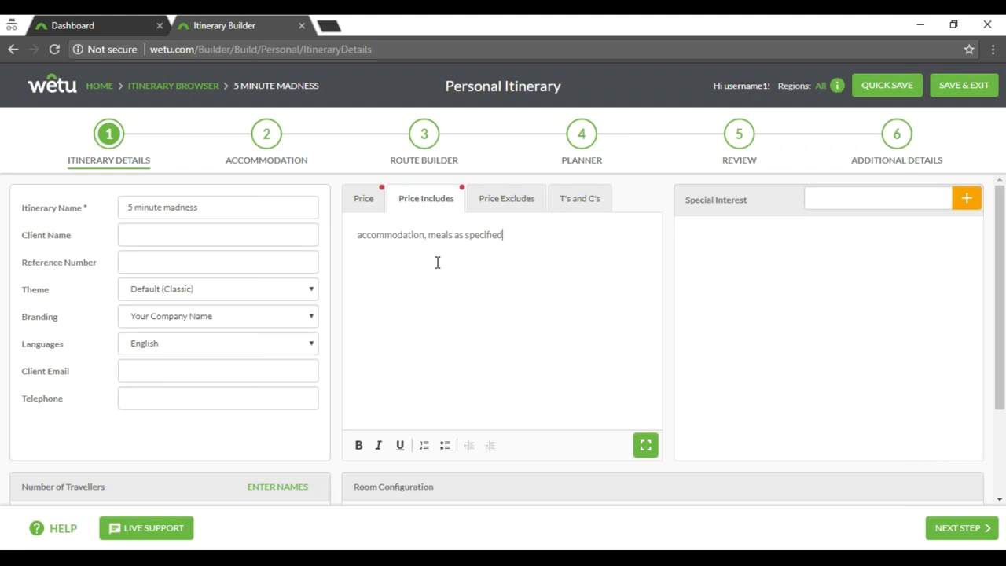
Step: Enter "International Flights and gratuities" under Price Excludes, and set the party to 2 adults in 1 double room
click(512, 197)
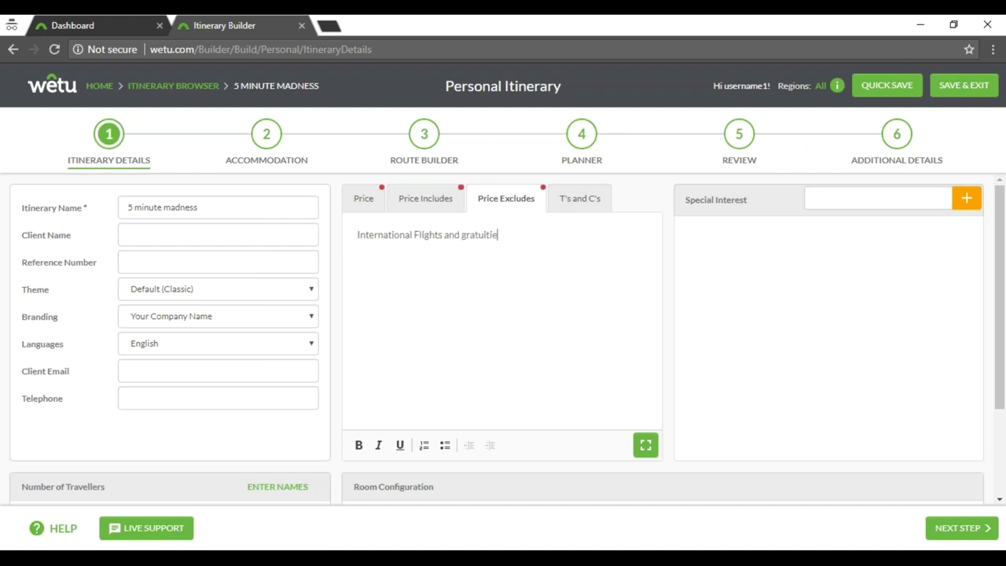
scroll(428, 312, down, 1)
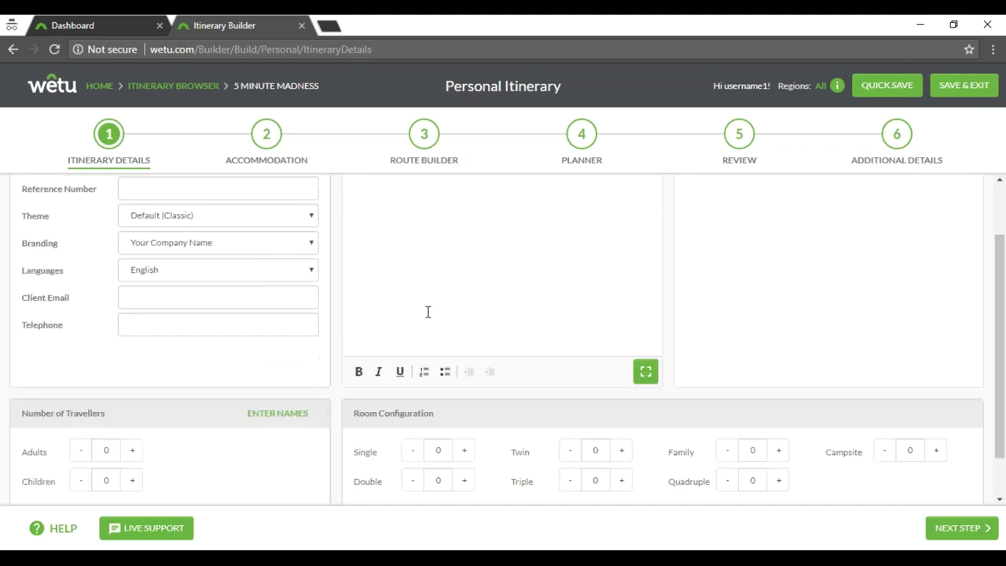
click(132, 451)
click(133, 453)
click(463, 480)
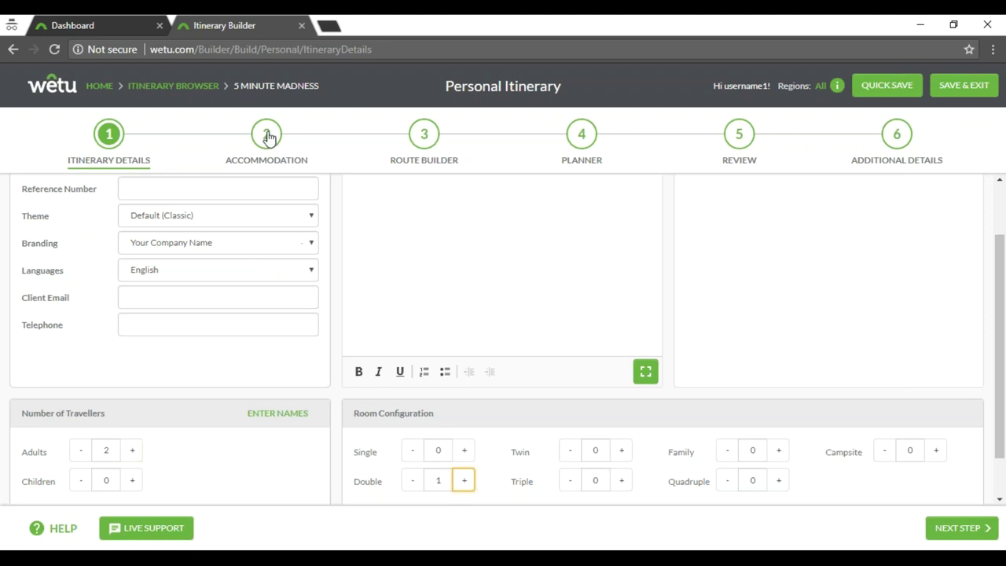
Step: Start the Accommodation stage by adding the hotel Cape Grace in Cape Town as the first stay
click(267, 160)
click(90, 237)
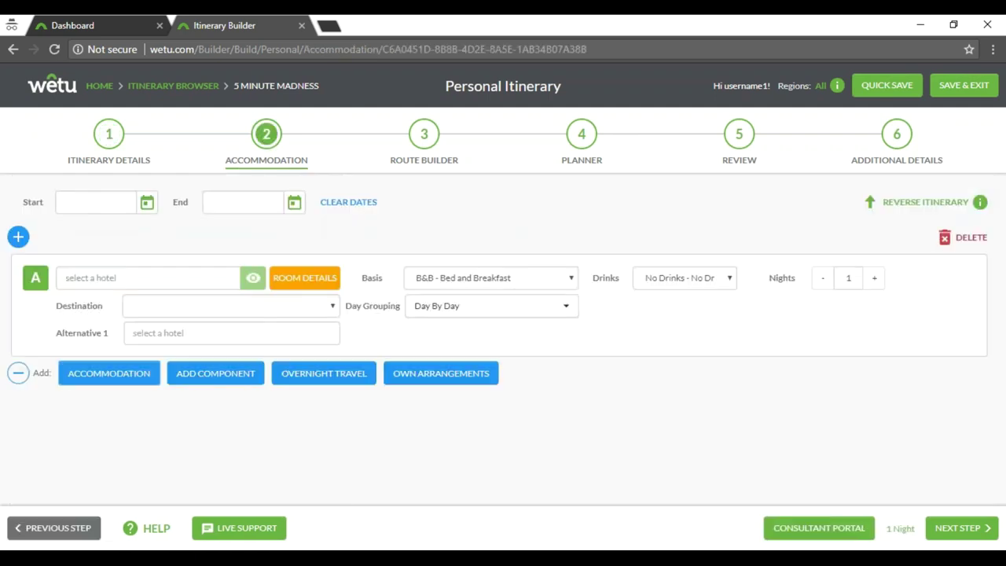
click(123, 275)
text(cape grace)
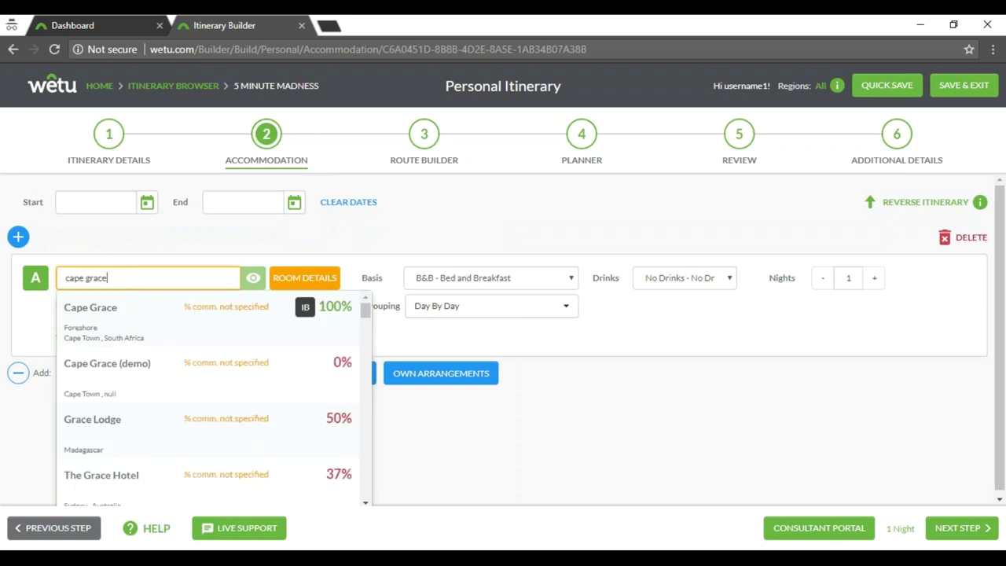
key(Return)
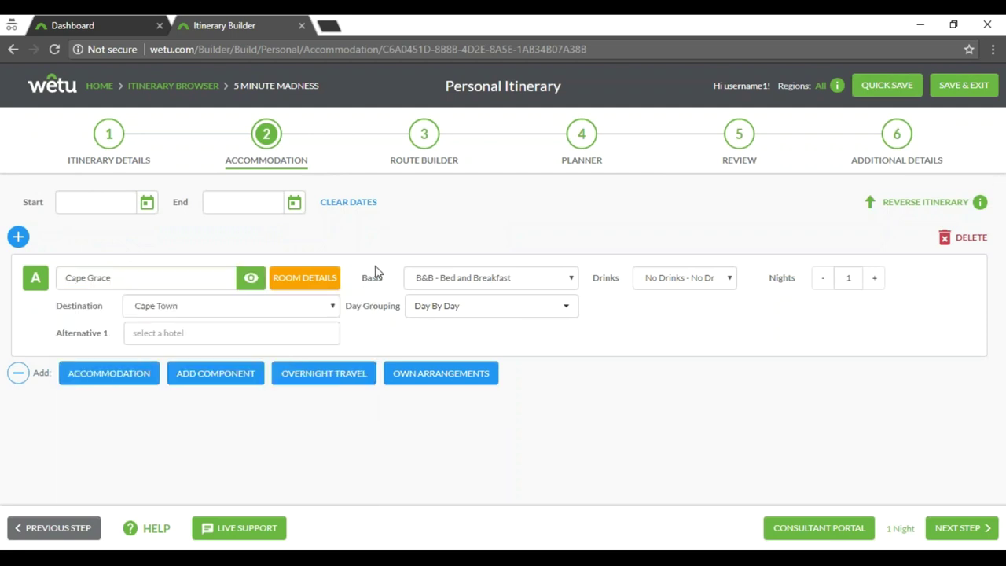
Step: Assign one double Rooftop Terrace Room to the Cape Grace stay and save the room details
click(306, 277)
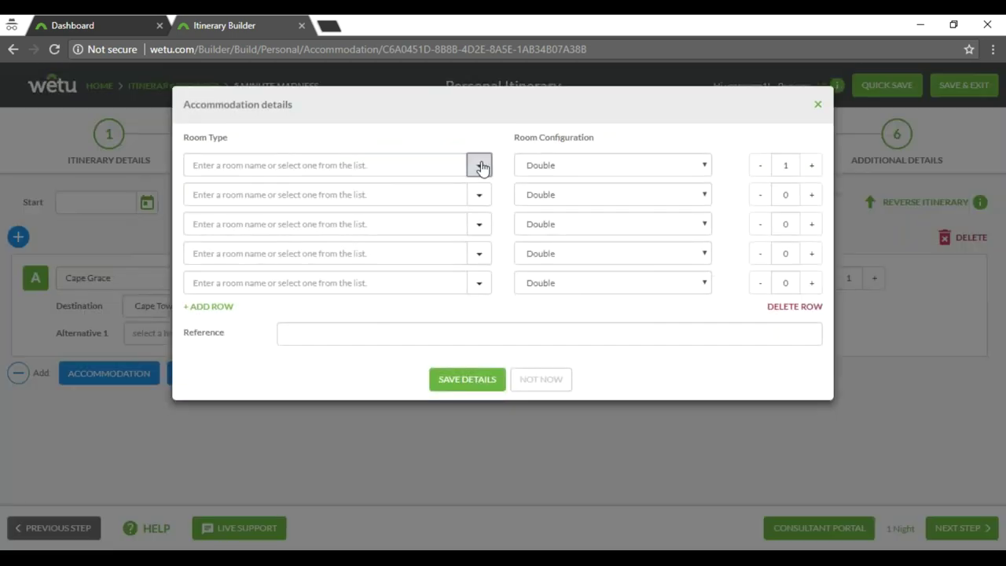
click(479, 166)
click(423, 276)
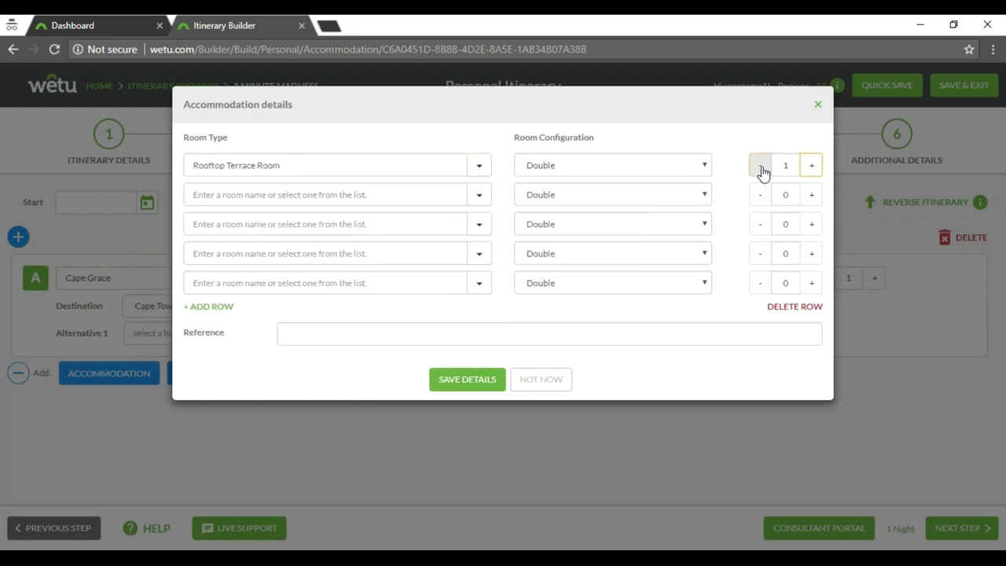
click(464, 379)
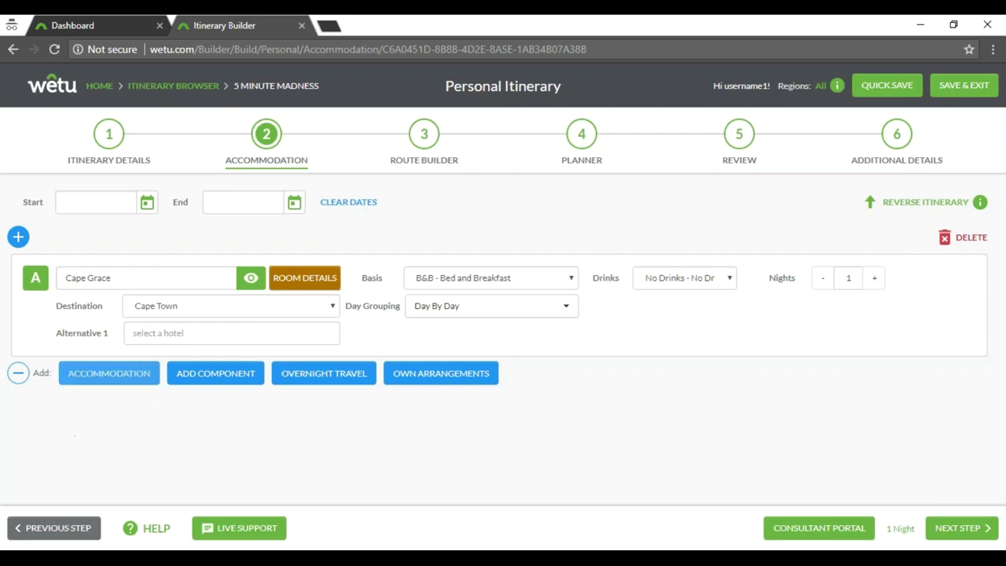
Step: Set the Cape Grace stay to B&B - Bed and Breakfast basis for 3 nights
click(519, 285)
click(480, 294)
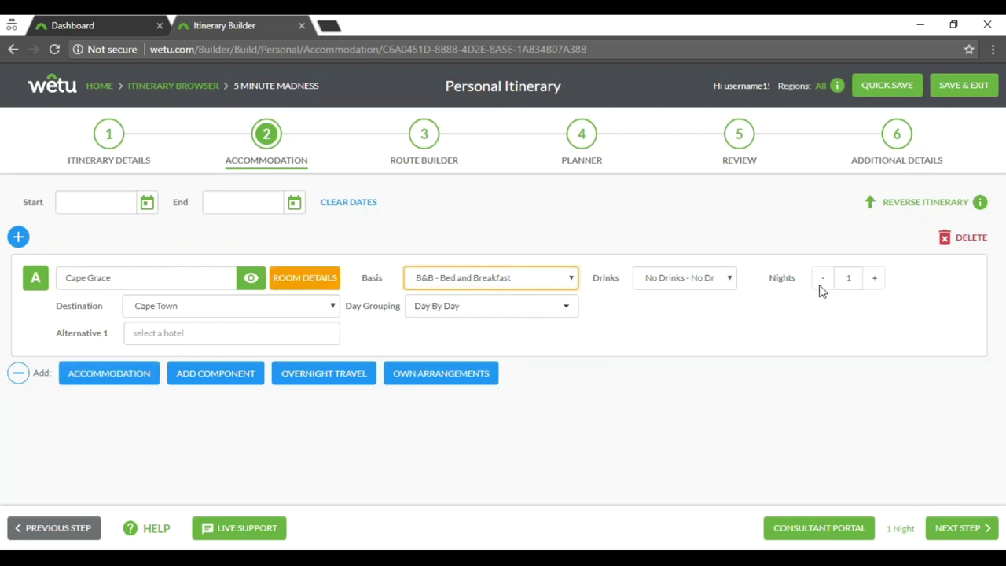
click(873, 283)
click(874, 283)
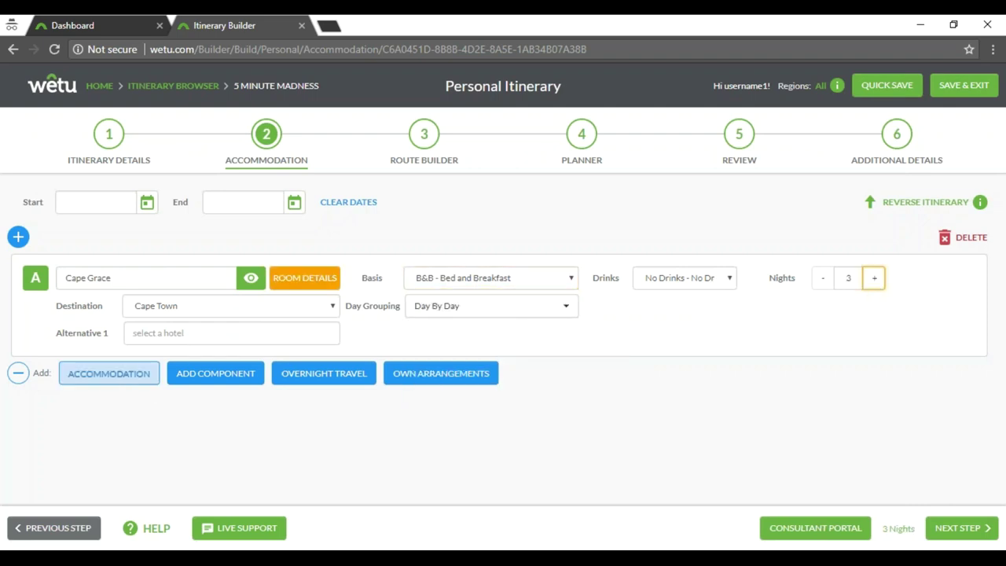
Step: Add a second accommodation after Cape Grace and choose the hotel The Marine in Hermanus
click(112, 374)
click(74, 417)
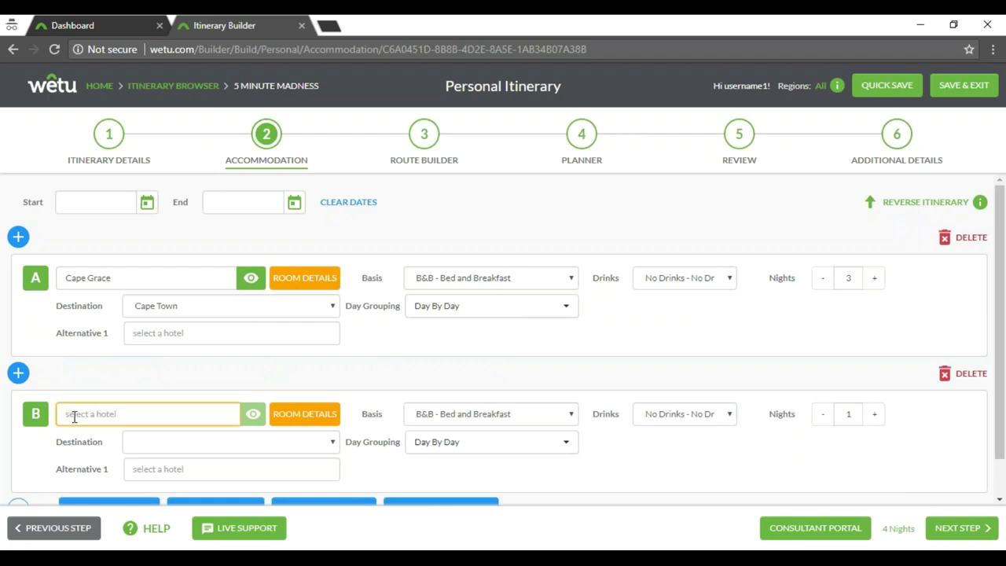
text(the marine)
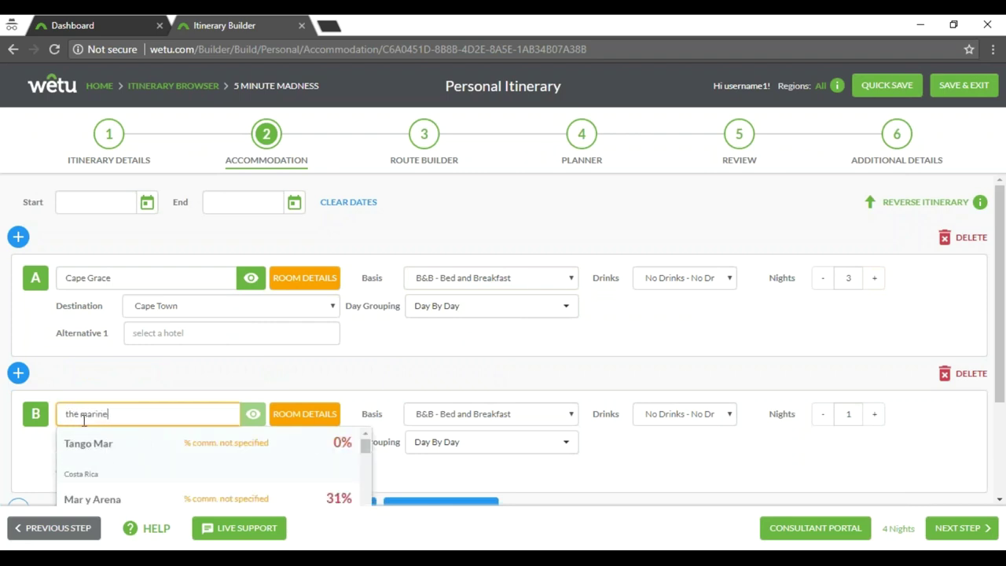
click(86, 447)
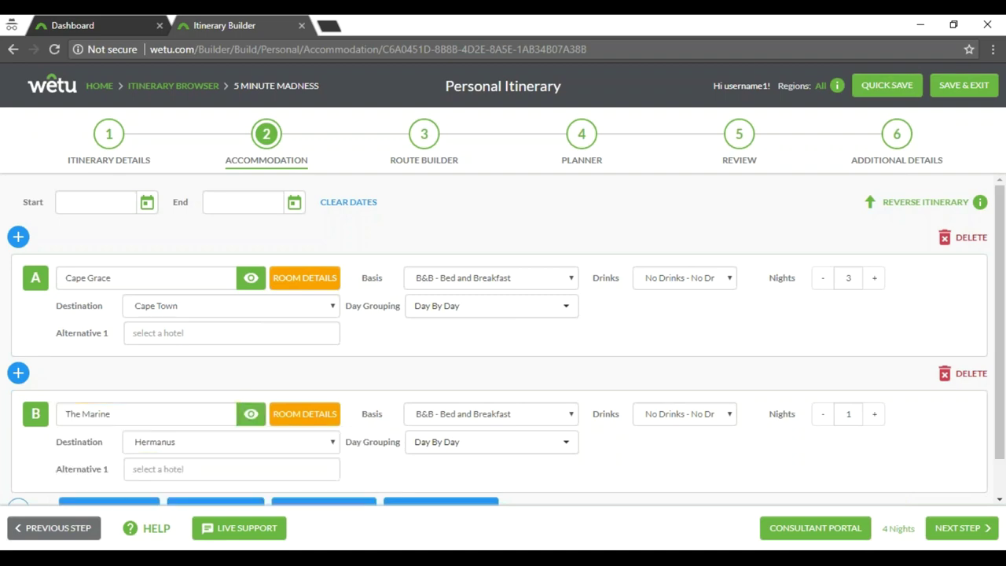
Step: Assign the Luxury Double with Sea View room type to The Marine and save the room details
click(338, 415)
click(479, 165)
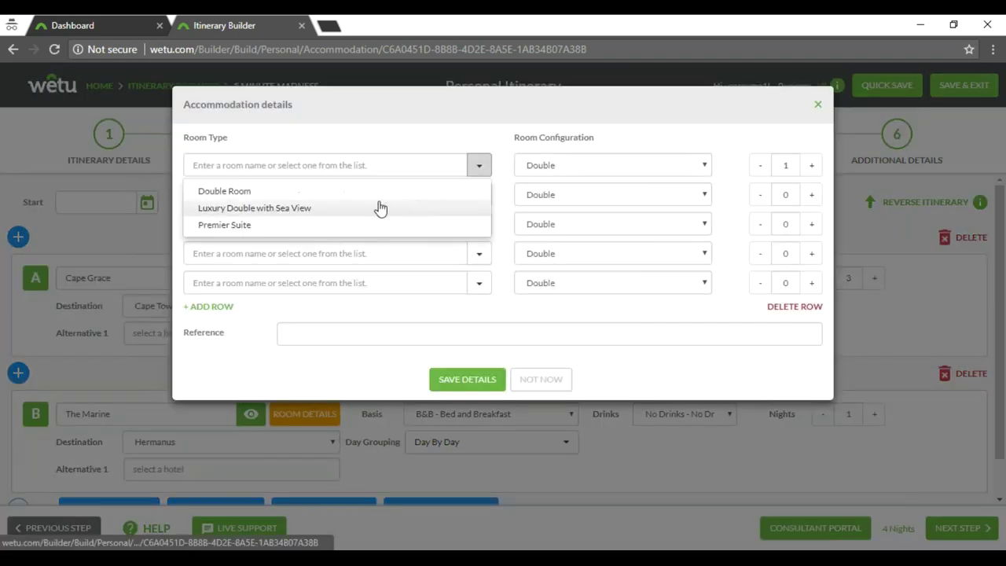
click(381, 208)
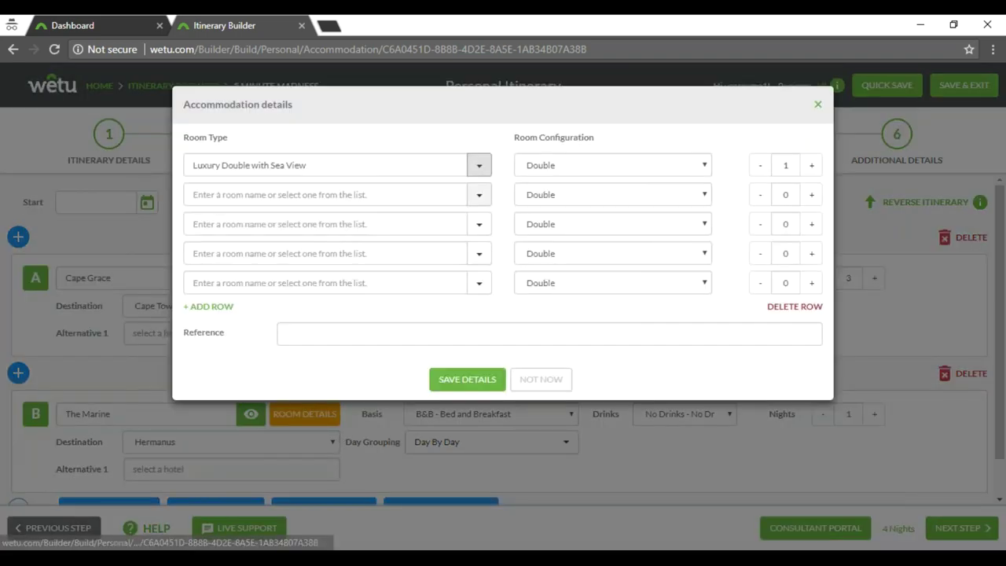
click(458, 383)
Step: Set The Marine stay to 3 nights with its day grouping By Destination
click(875, 414)
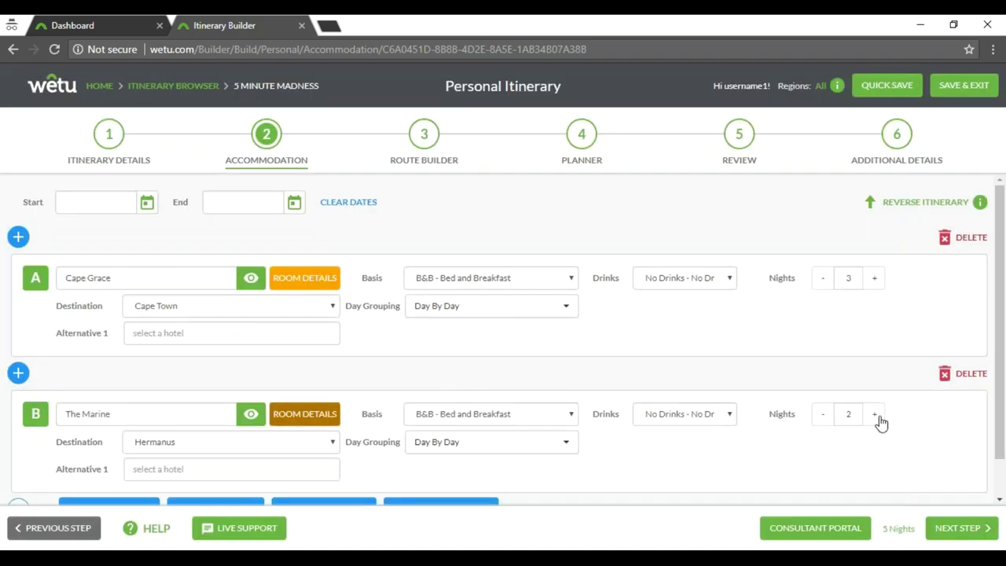
click(875, 415)
click(465, 442)
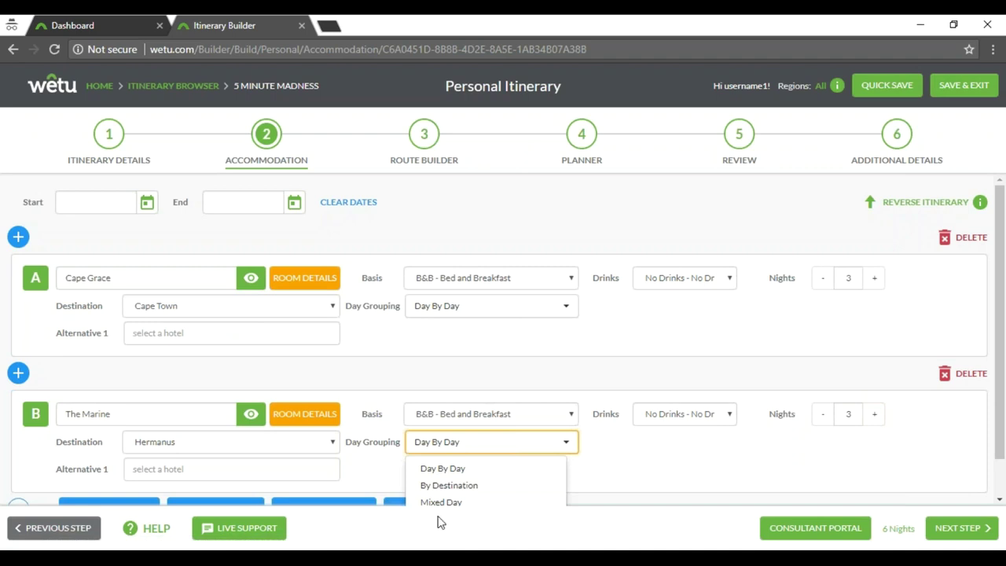
click(449, 485)
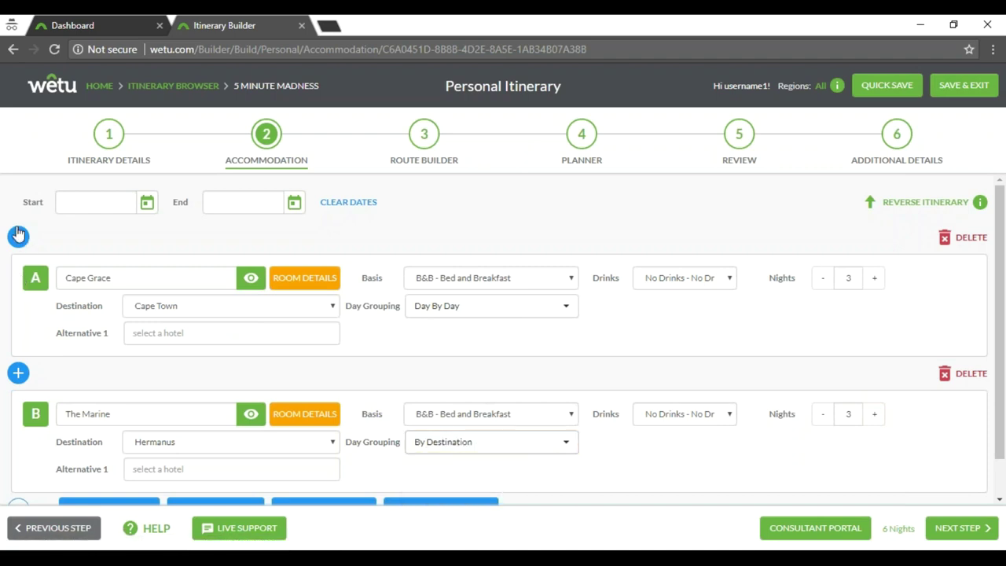
Step: Add overnight travel before the Cape Grace stay and after The Marine stay
click(18, 235)
click(336, 234)
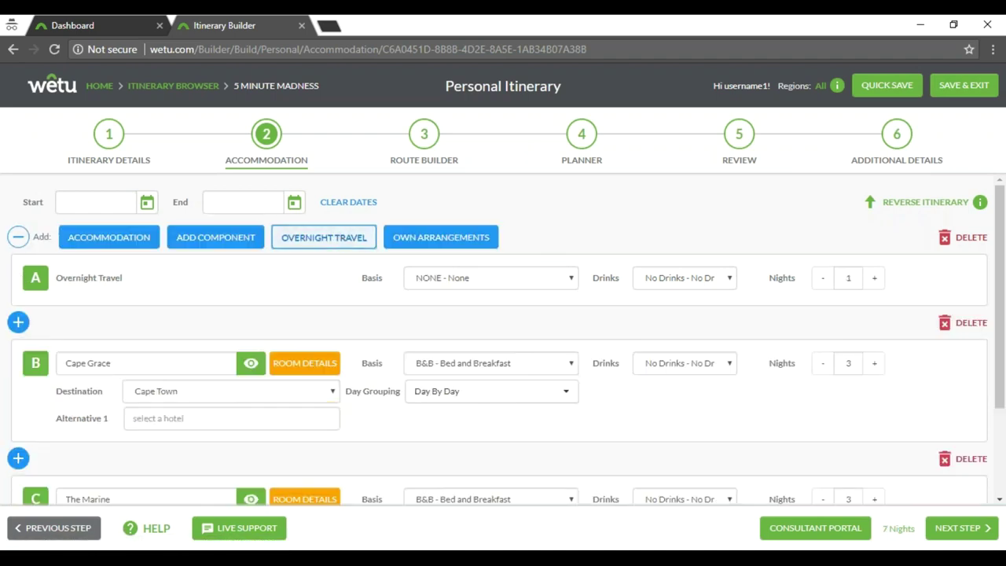
scroll(23, 440, down, 2)
click(18, 467)
click(329, 476)
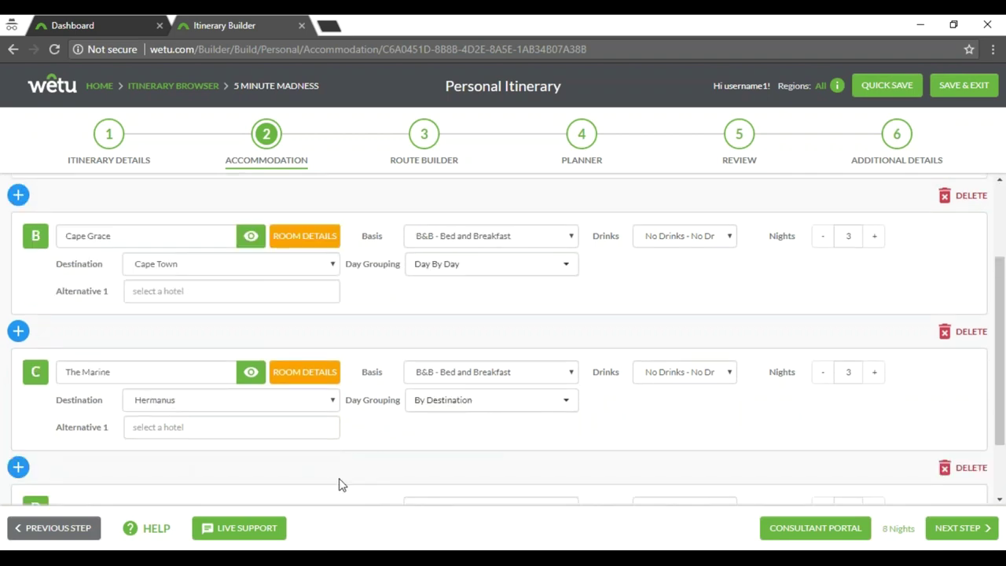
Step: Set the itinerary dates to start on 01/06/2018 and end on 09/06/2018
scroll(417, 390, up, 2)
click(147, 202)
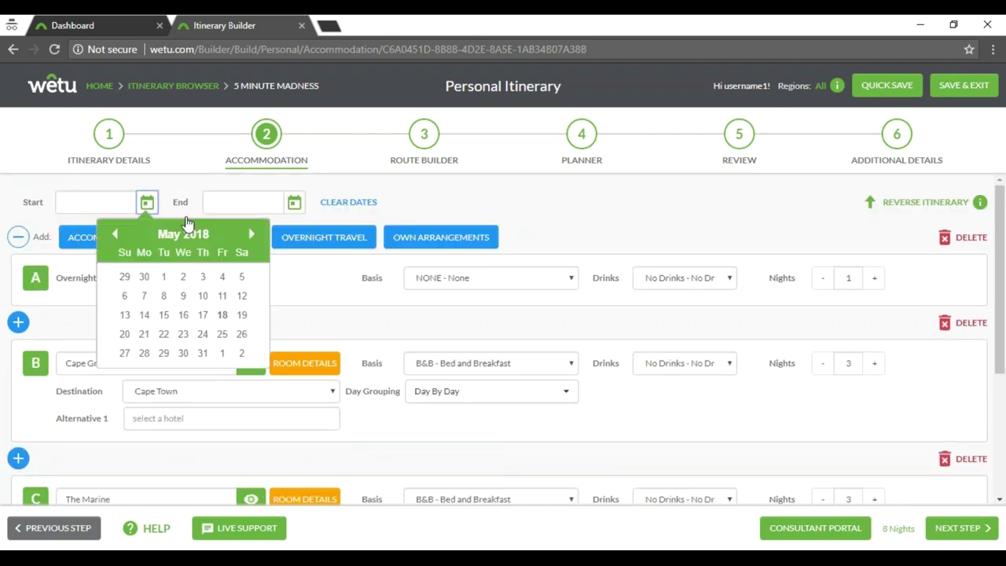
click(251, 233)
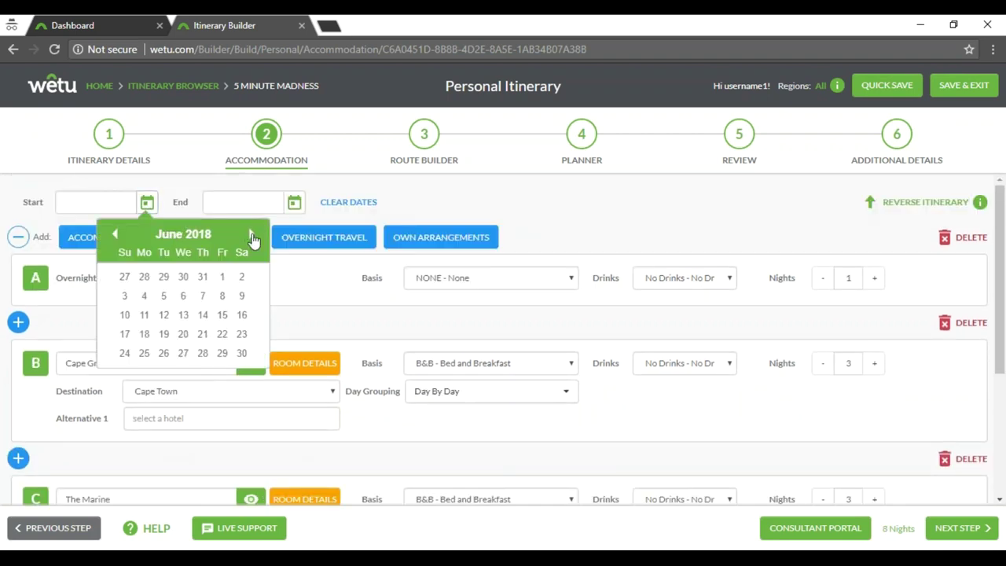
click(222, 277)
click(295, 202)
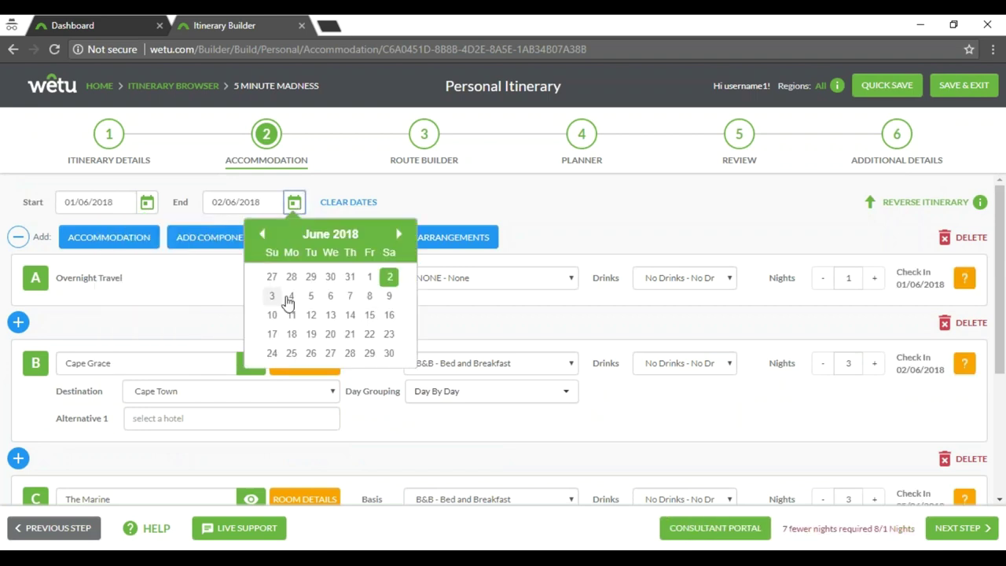
click(390, 296)
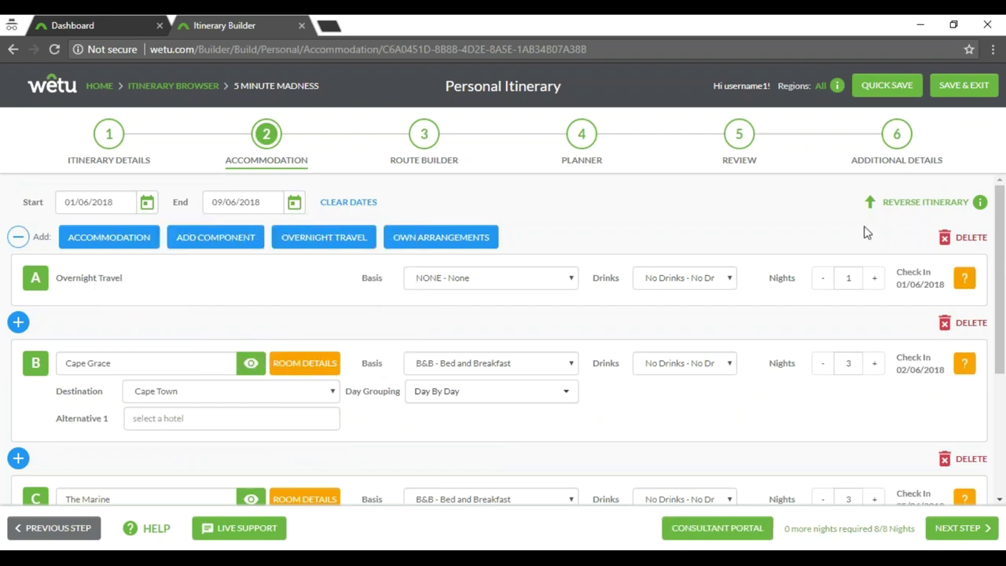
Step: In the Route Builder stage, set the Day 1-2 overnight travel start to Heathrow International Airport [LHR]
click(425, 135)
scroll(139, 314, down, 1)
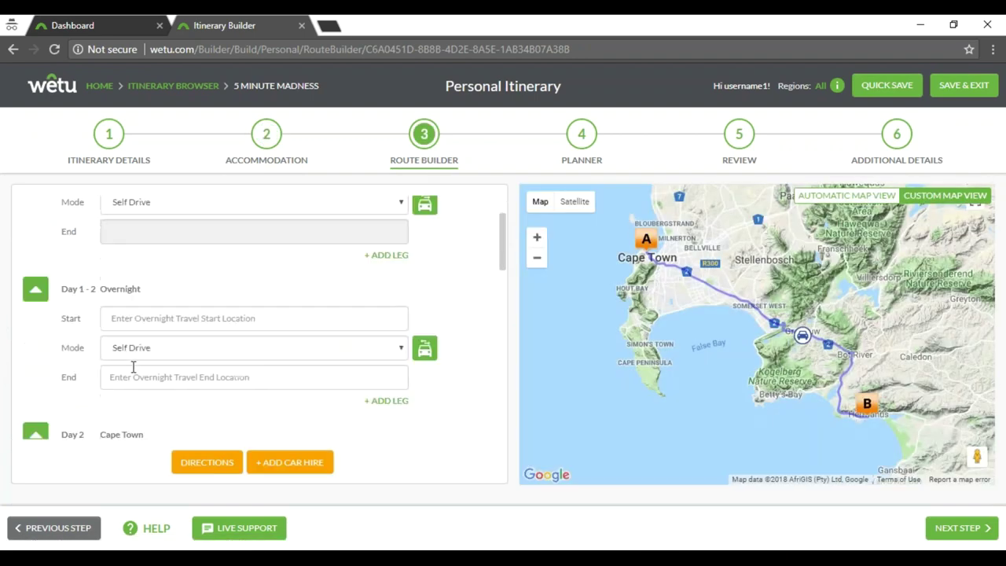
click(139, 313)
text(heathrow)
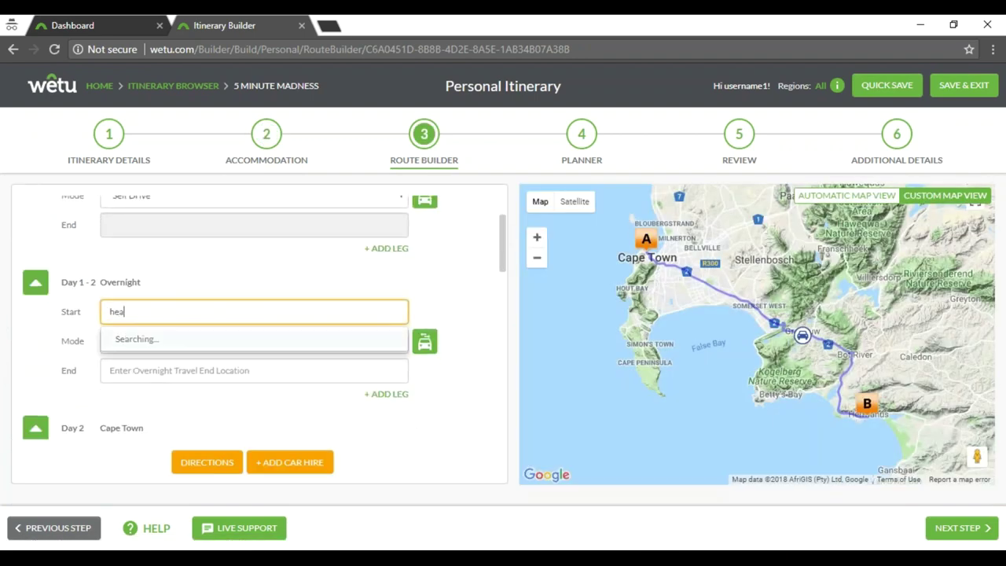
click(158, 346)
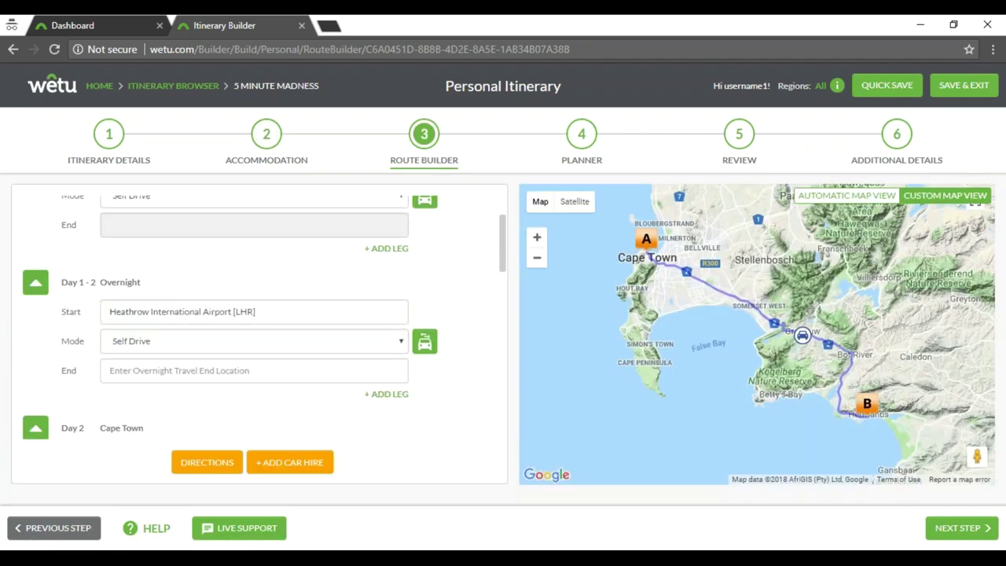
Step: Make the Day 1-2 overnight leg a Scheduled Flight ending at Cape Town International Airport [CPT]
click(158, 341)
click(156, 385)
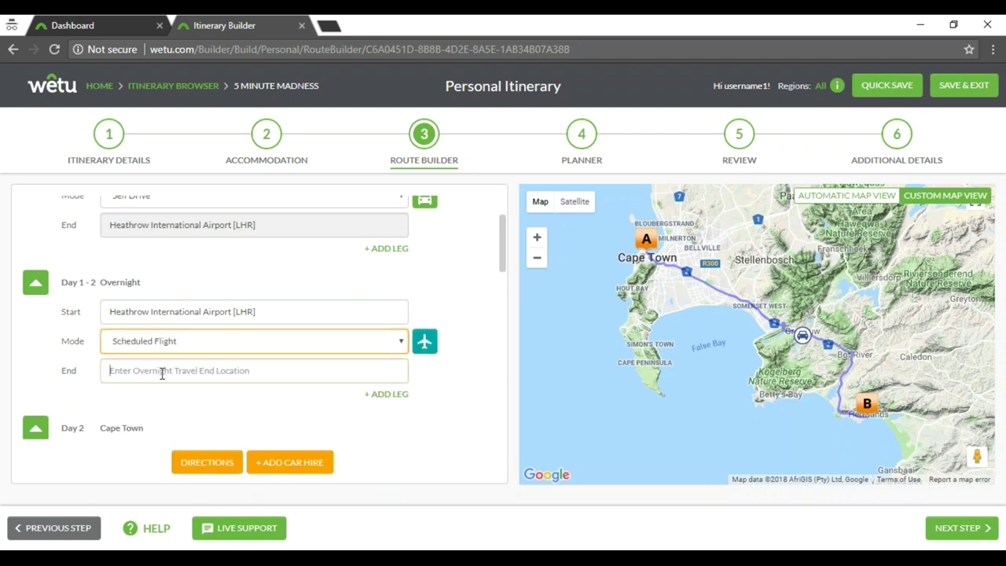
click(168, 371)
text(cpt)
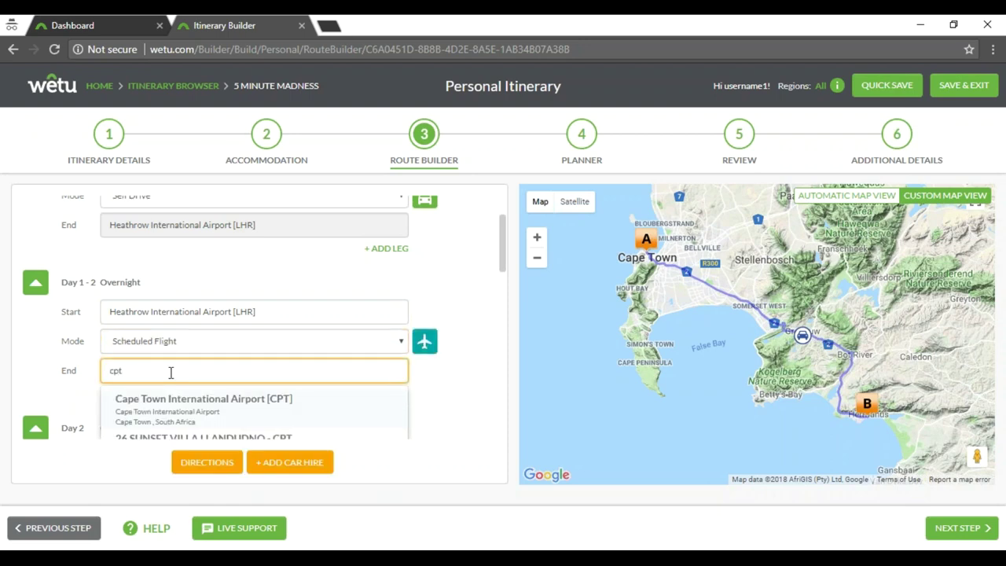
click(162, 397)
Step: Change the travel mode to Transfer for the Day 2, Day 5 and Day 8 legs
click(142, 337)
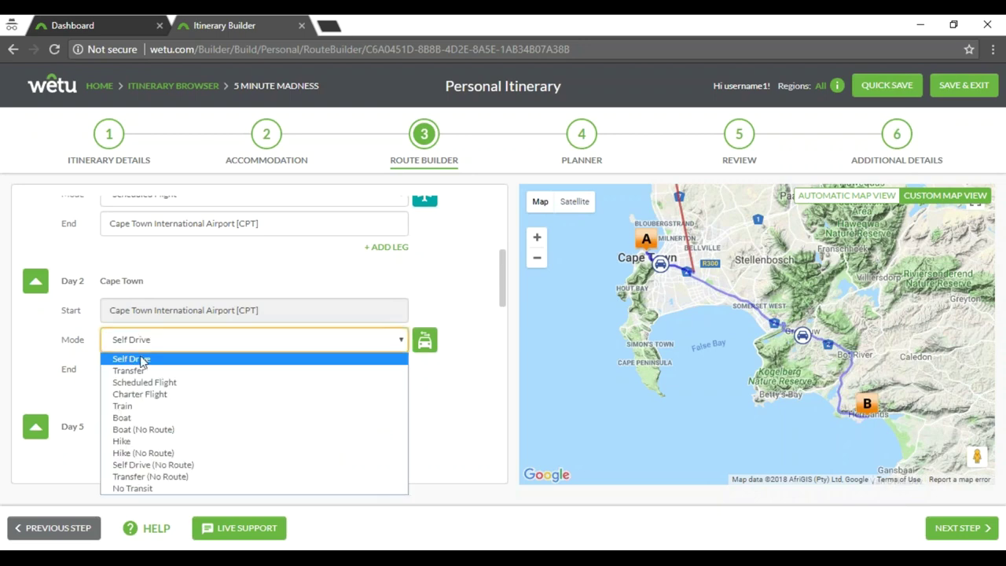
click(142, 369)
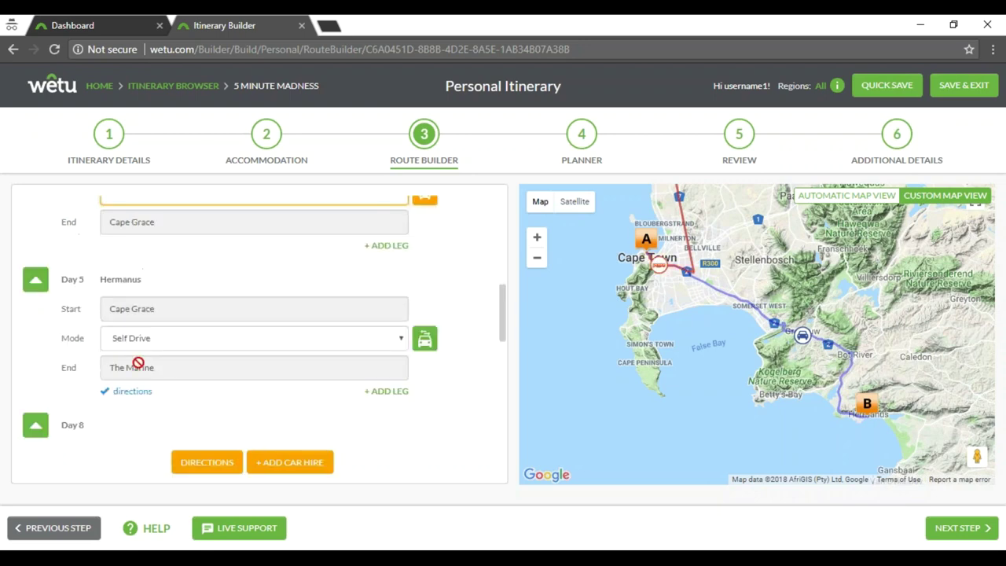
click(137, 337)
click(137, 368)
scroll(260, 331, down, 3)
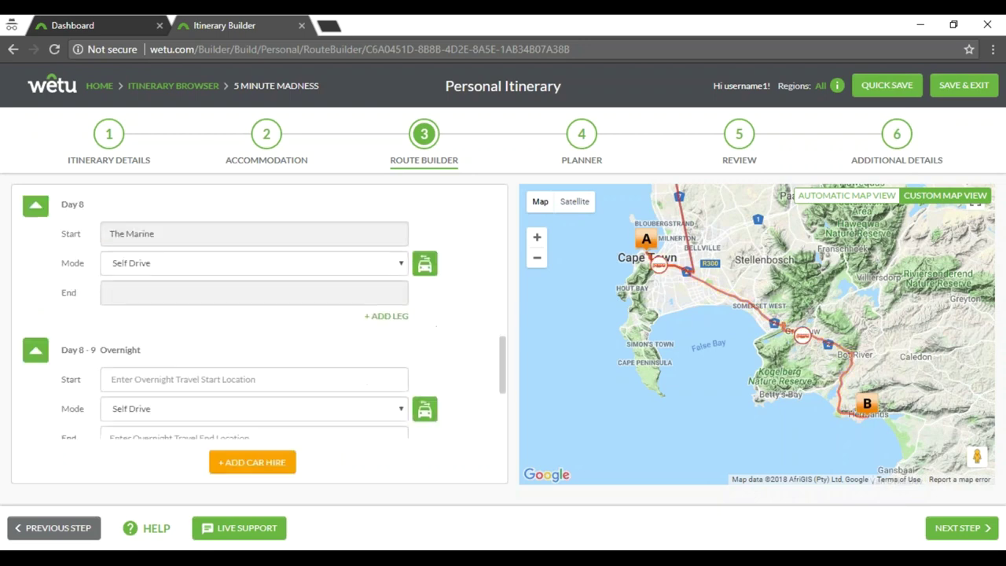
click(149, 262)
click(149, 294)
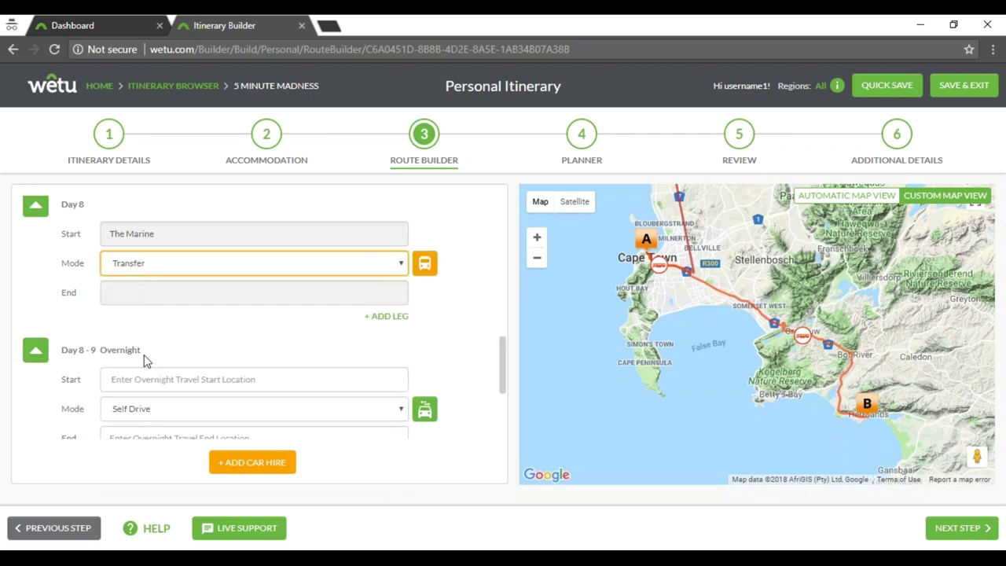
Step: Start the Day 8-9 overnight leg at Cape Town International Airport [CPT] and make it a Scheduled Flight
click(152, 381)
text(cpt)
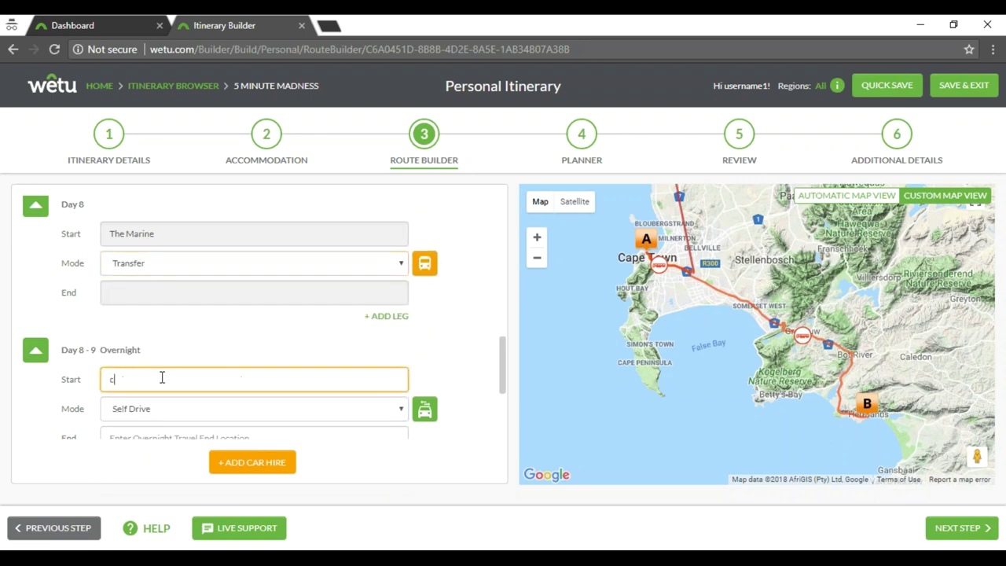
click(165, 410)
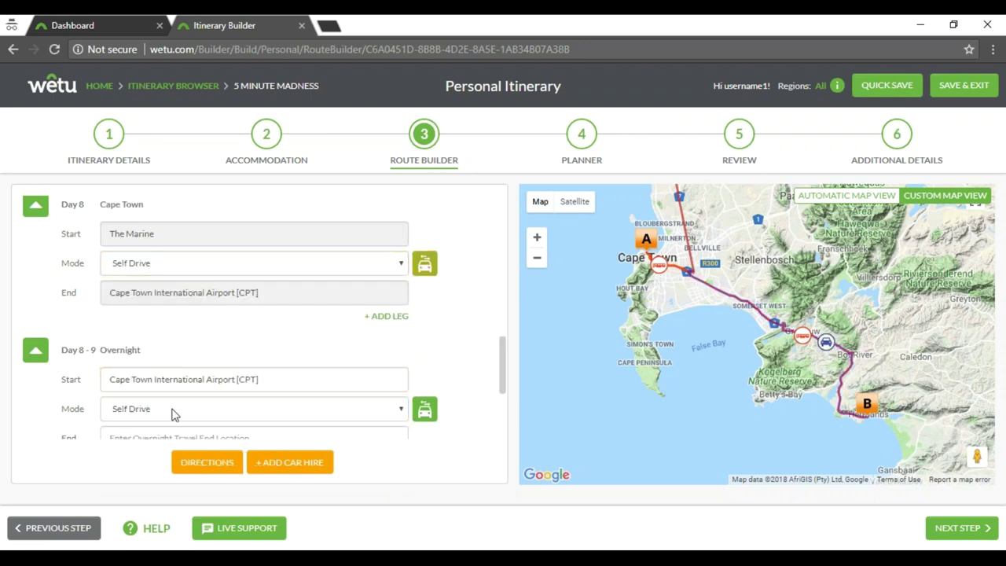
scroll(155, 359, down, 1)
click(154, 337)
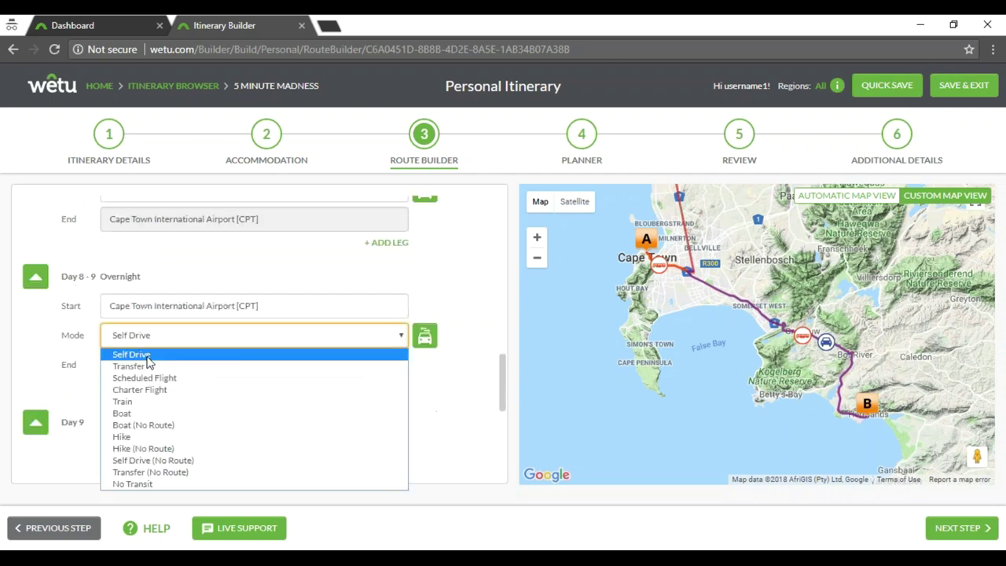
click(154, 378)
Step: End the Day 8-9 overnight flight at Heathrow International Airport [LHR]
click(176, 368)
text(heathr)
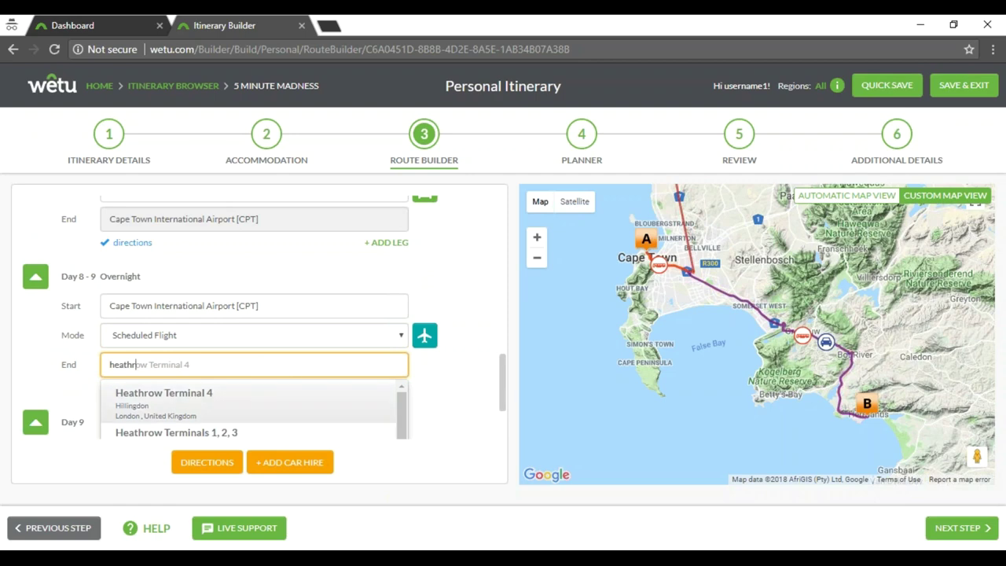
click(231, 397)
click(157, 364)
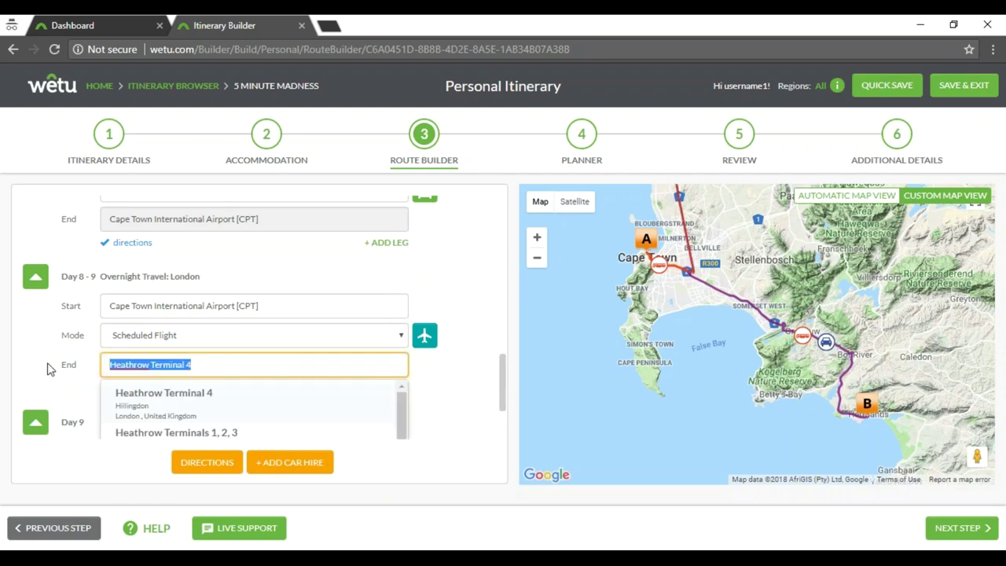
text(heathrow)
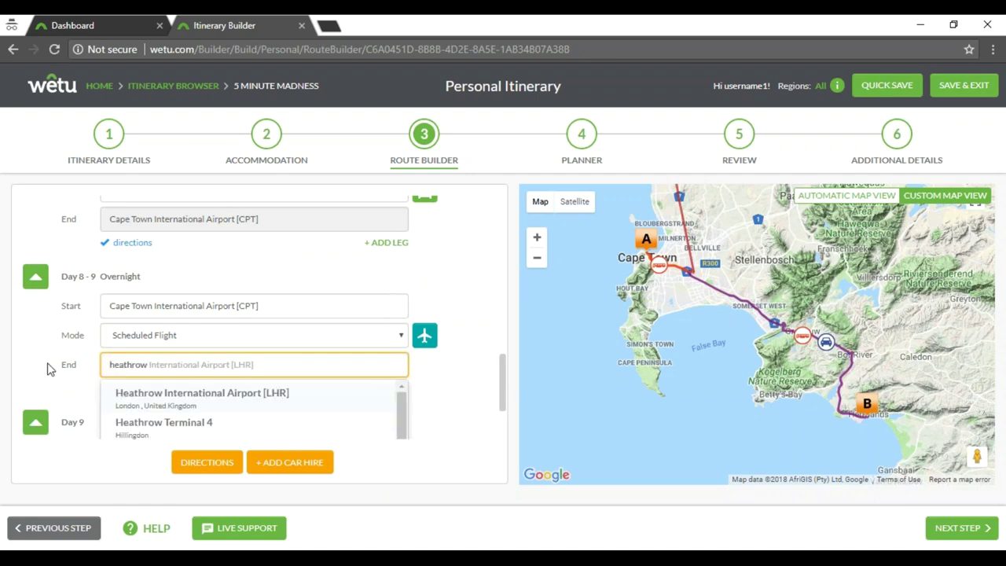
click(210, 397)
Step: Set the Day 8 leg from The Marine to Cape Town International Airport to Transfer
scroll(210, 397, up, 2)
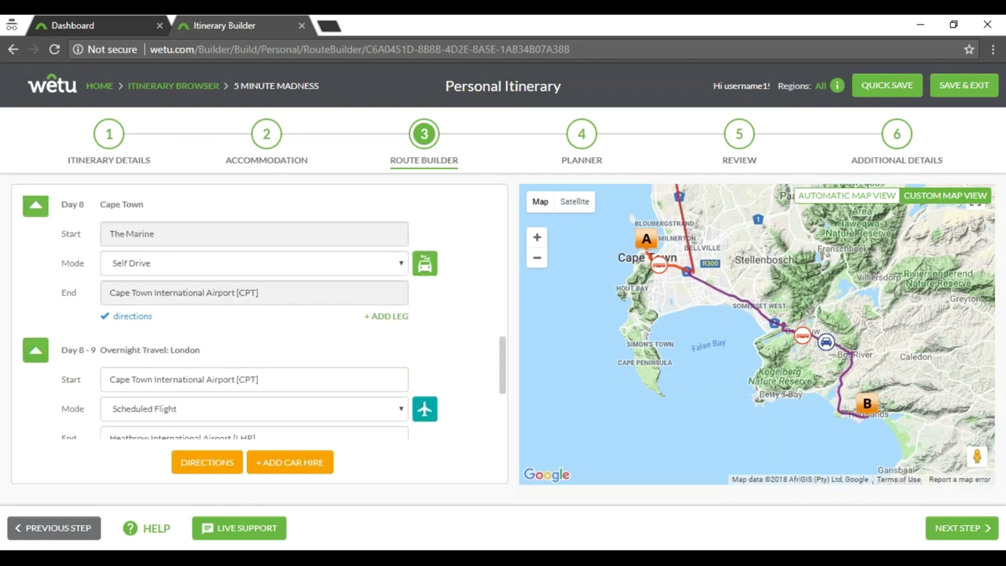
click(173, 271)
click(170, 291)
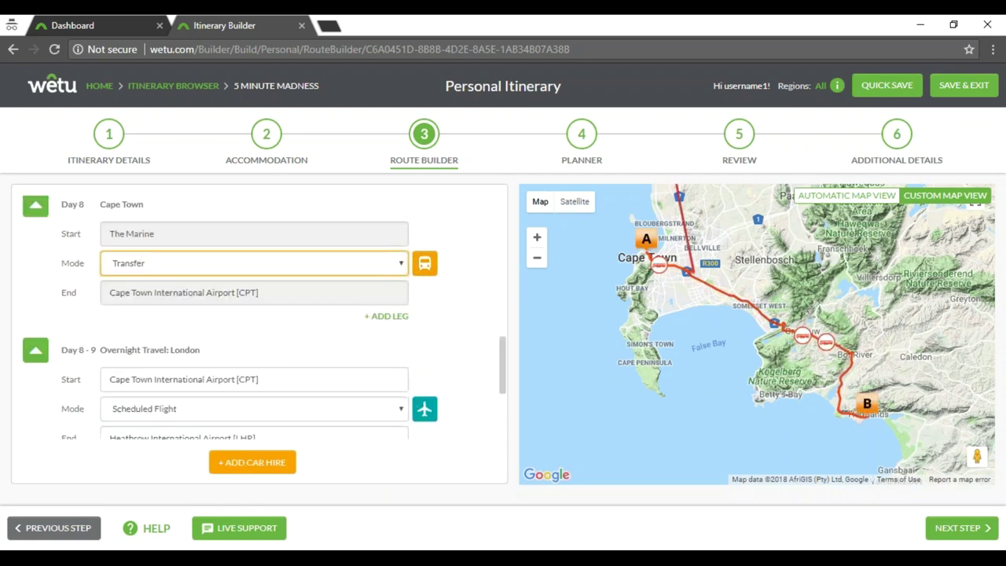
scroll(180, 350, up, 4)
scroll(180, 350, down, 4)
scroll(265, 321, down, 2)
scroll(159, 334, down, 1)
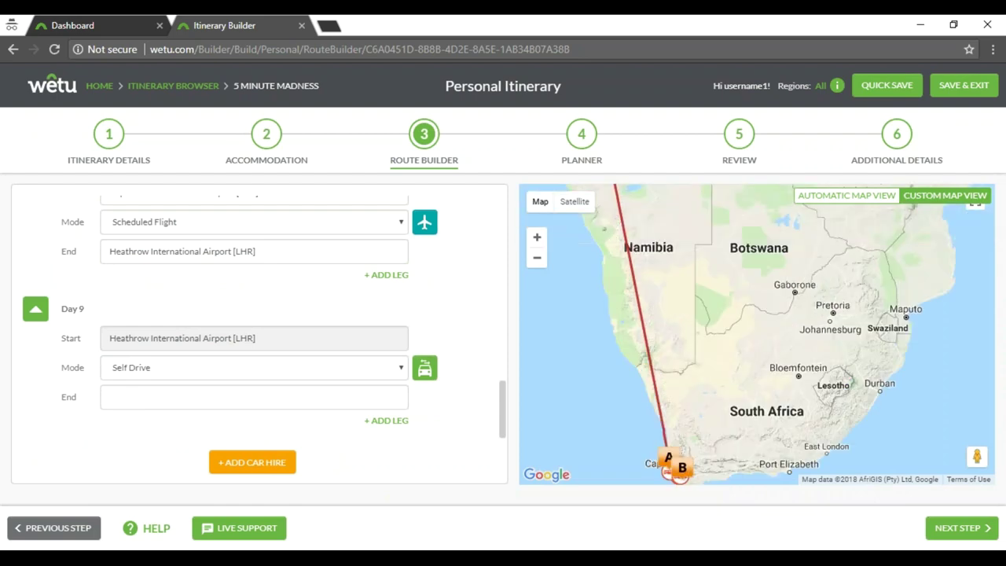
Step: In the Planner stage, write the Day 1 itinerary text "Today you depart for your epic adventure"
click(581, 134)
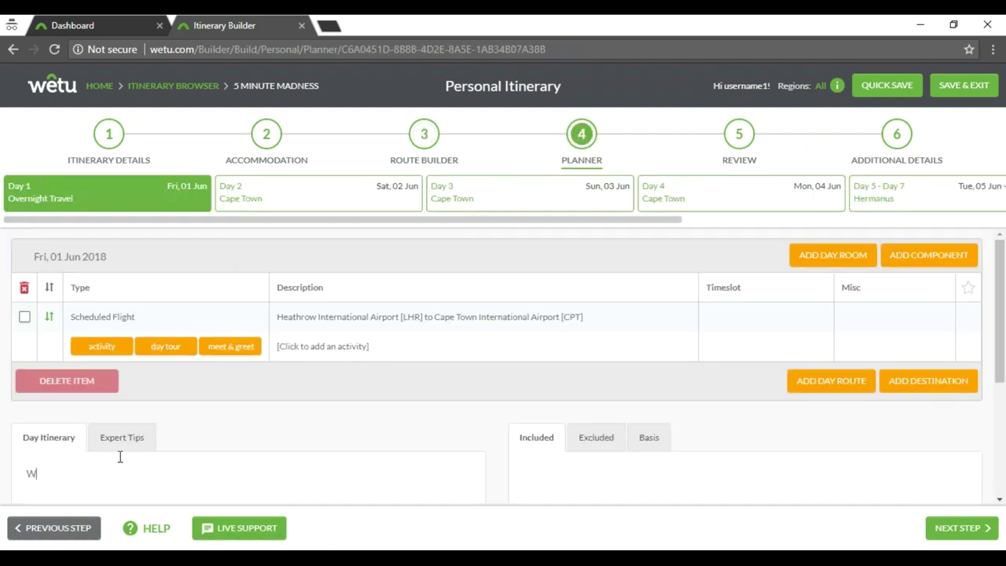
text(el)
key(BackSpace)
text(Today you depart for your)
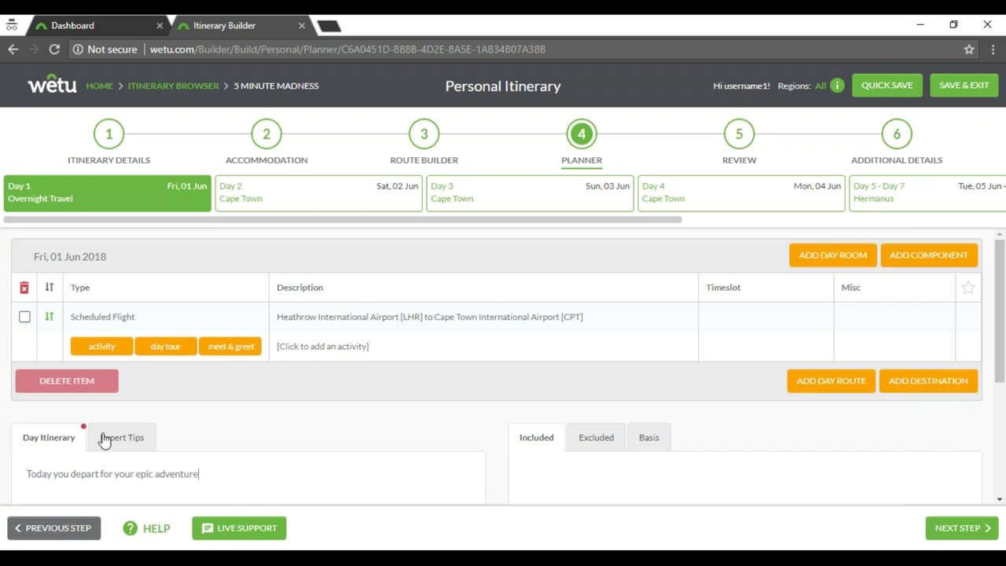
Step: Write the Day 2 itinerary text "Welcome to South Africa, settle into the beautiful Cape Town"
click(283, 203)
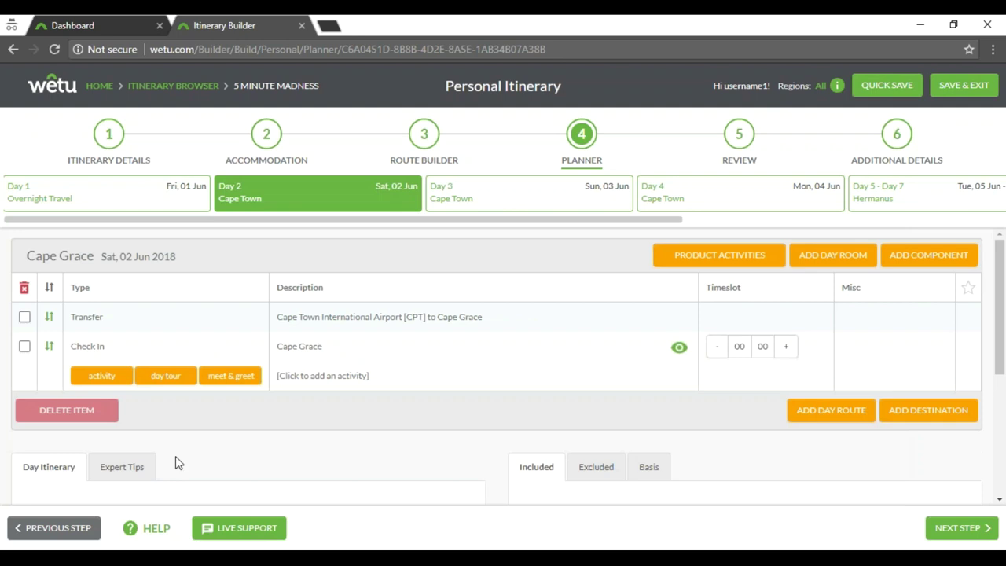
scroll(176, 461, down, 2)
text(el)
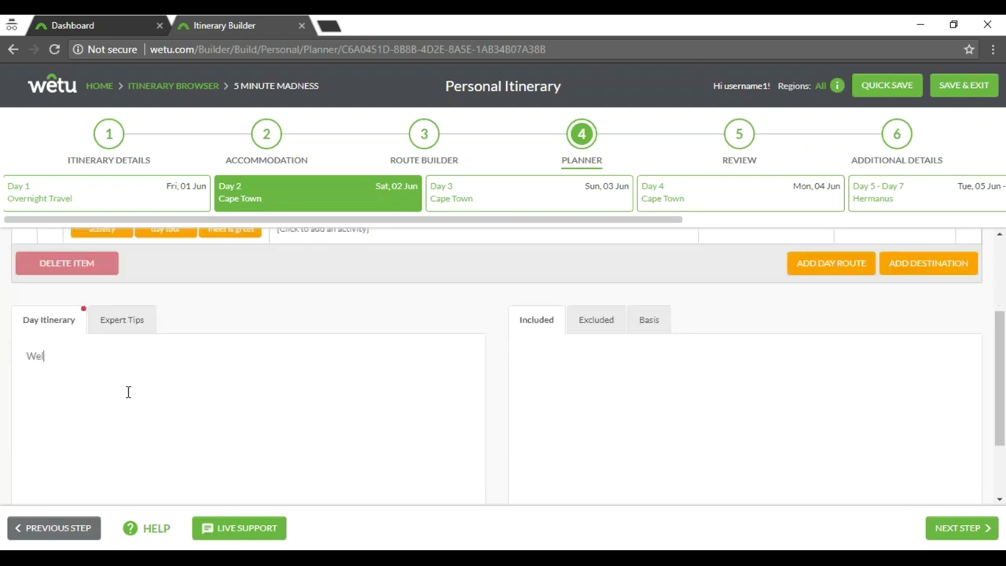
text(come to South Africa, settle)
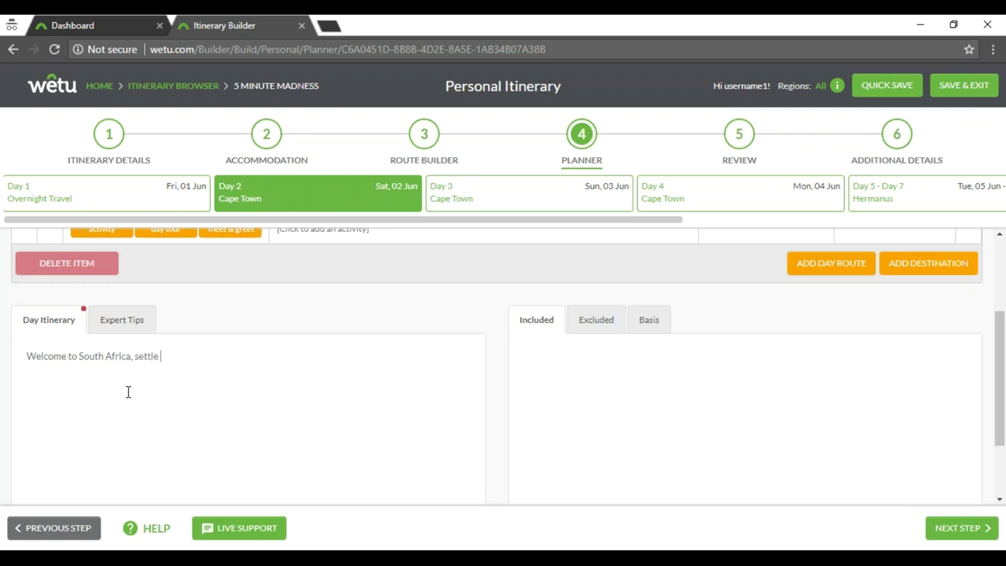
text(into the beautiful Cap)
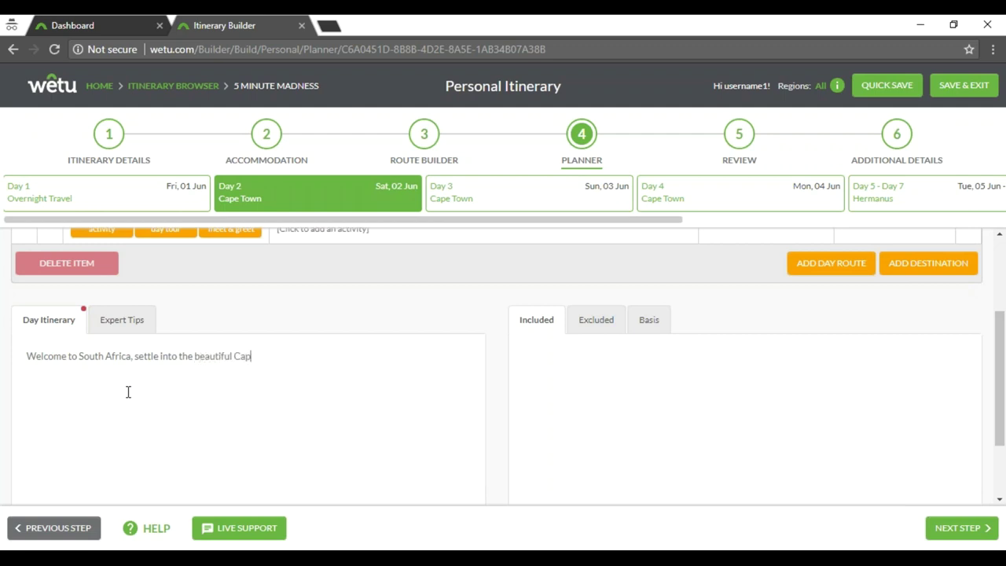
text(Town)
Step: Add the Cape Grace product activities Signal Restaurant and Bascule Whisky, Wine and Cocktail Bar to Day 2
scroll(109, 364, up, 2)
click(719, 254)
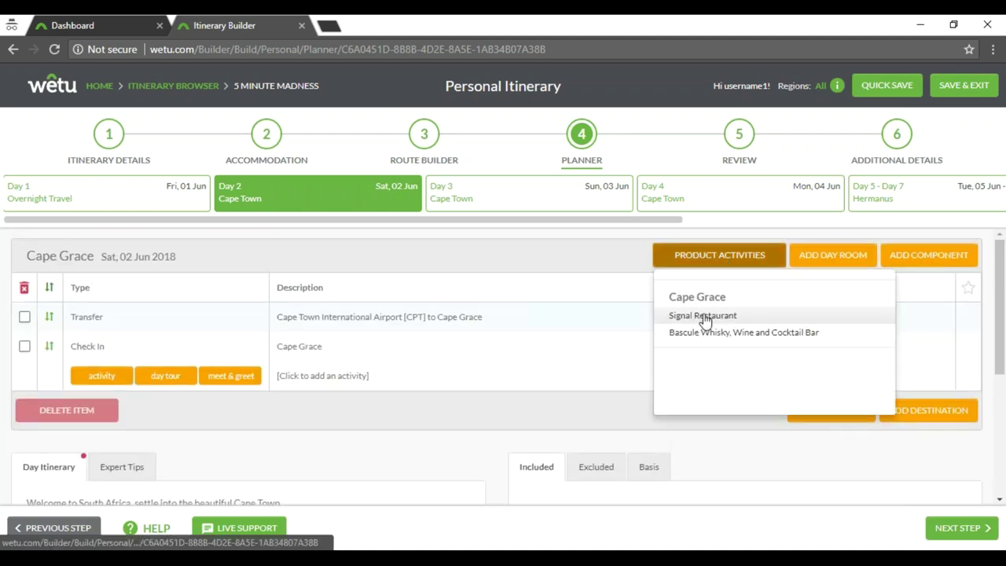
click(705, 316)
click(707, 332)
click(717, 256)
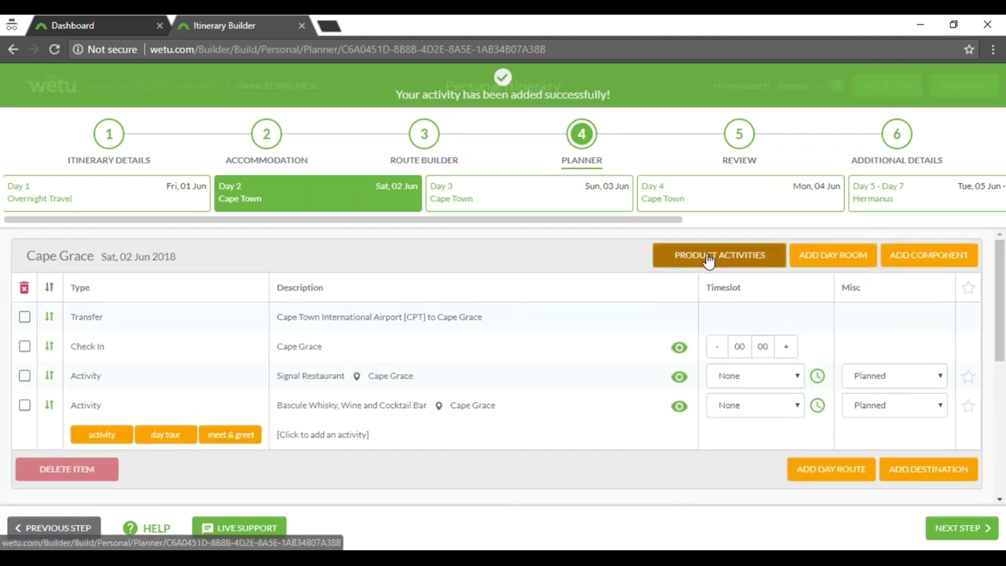
Step: Mark the Signal Restaurant and Bascule Whisky, Wine and Cocktail Bar activities as Recommended
click(940, 377)
click(884, 406)
click(888, 406)
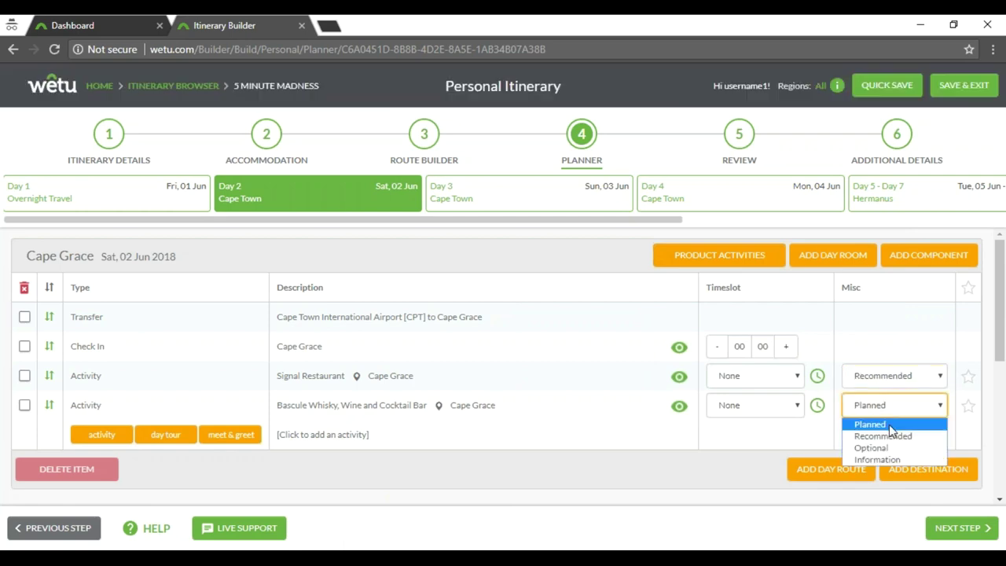
click(887, 435)
Step: Add V&A Waterfront in Cape Town as an activity on Day 3
click(528, 193)
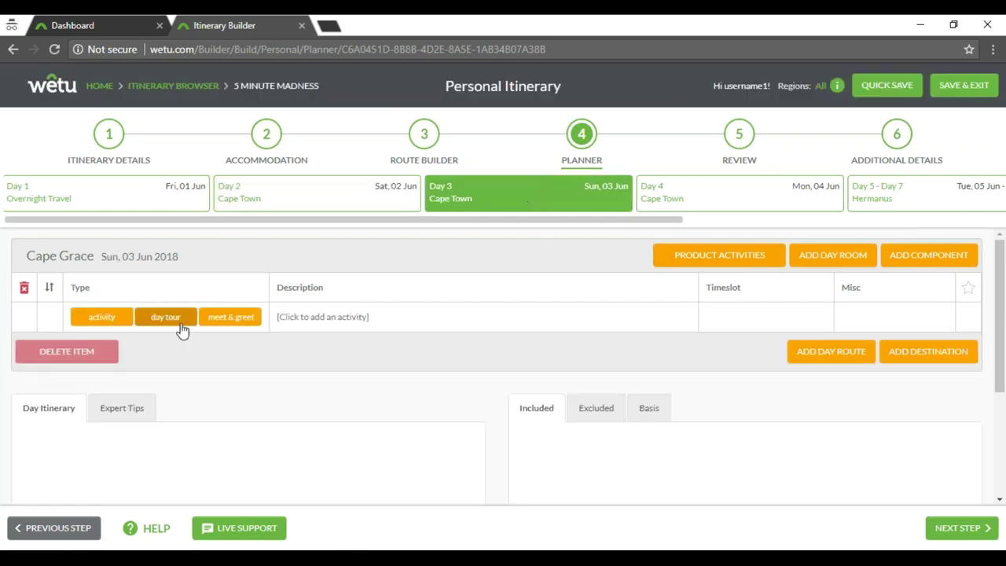
click(304, 317)
text(v)
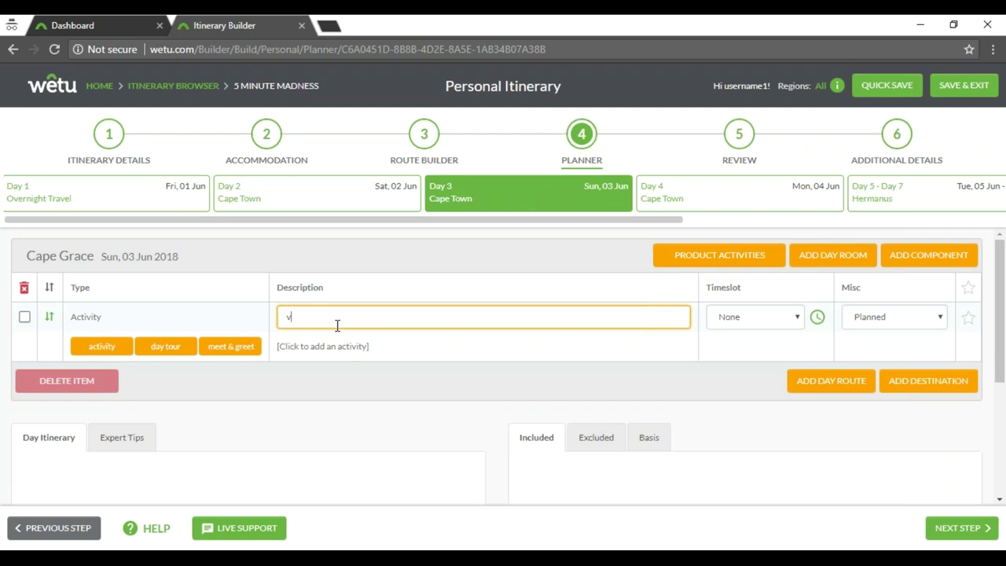
text(&A wat)
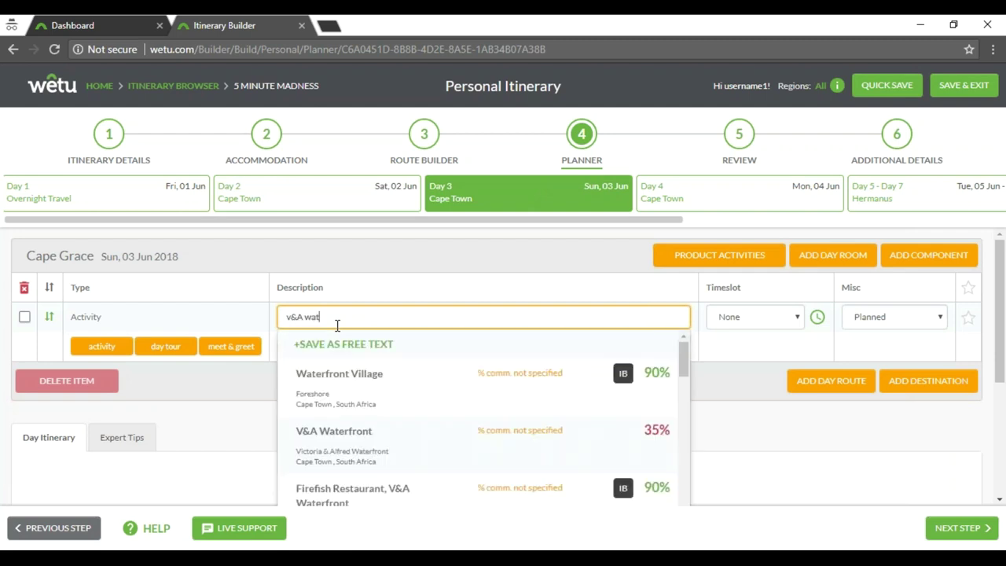
text(erfront)
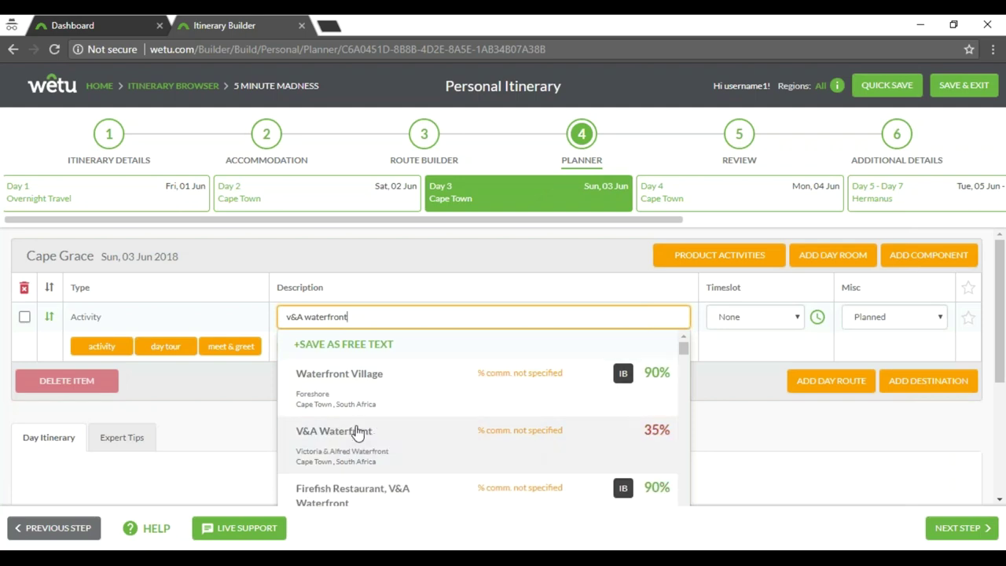
click(360, 454)
Step: Add Robben Island as a second activity on Day 3
click(339, 349)
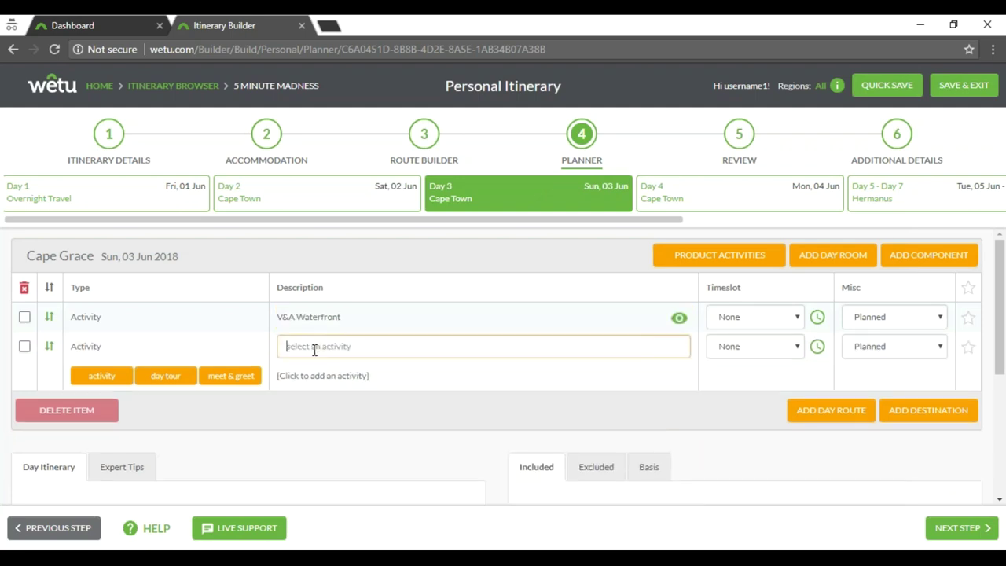
text(robben Island)
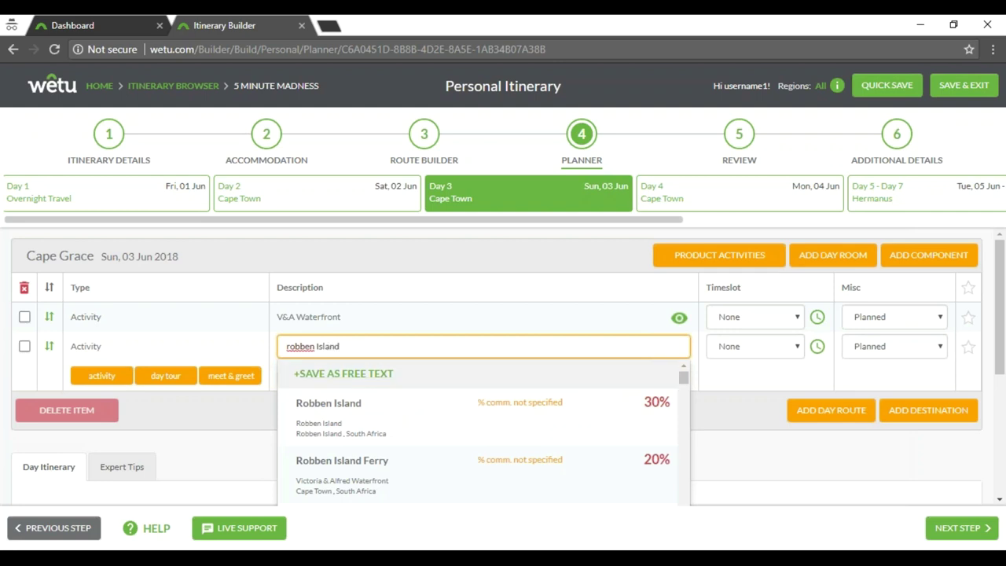
click(370, 404)
Step: Mark the Robben Island and V&A Waterfront activities as Recommended
click(901, 346)
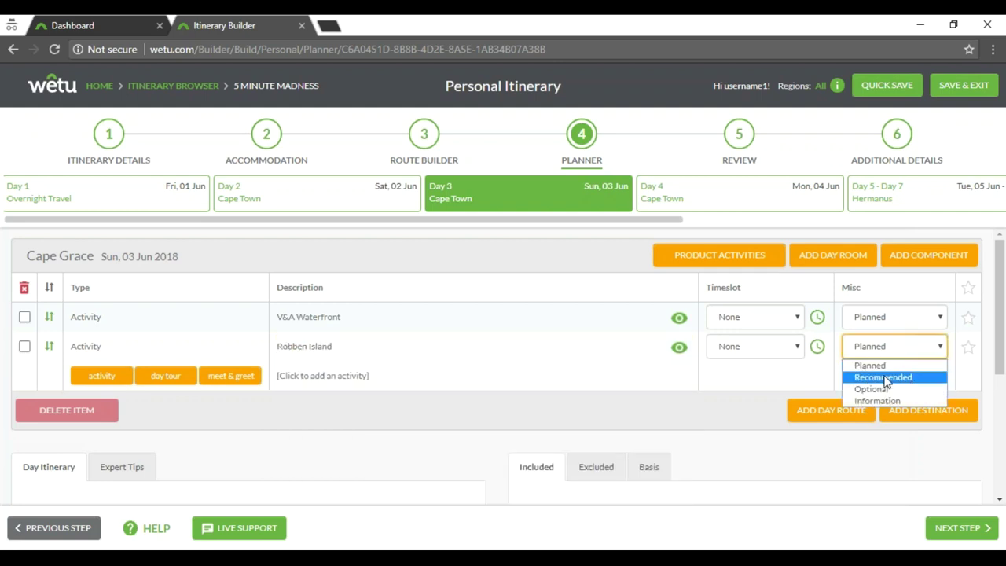
click(883, 377)
click(894, 317)
click(893, 351)
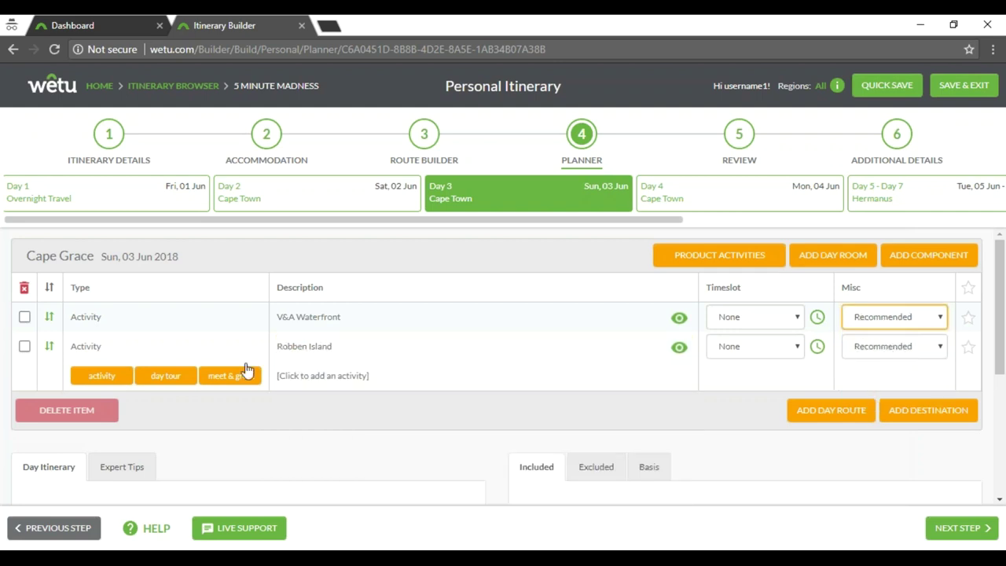
Step: Add Table Mountain as a third Day 3 activity and mark it as Recommended
click(319, 377)
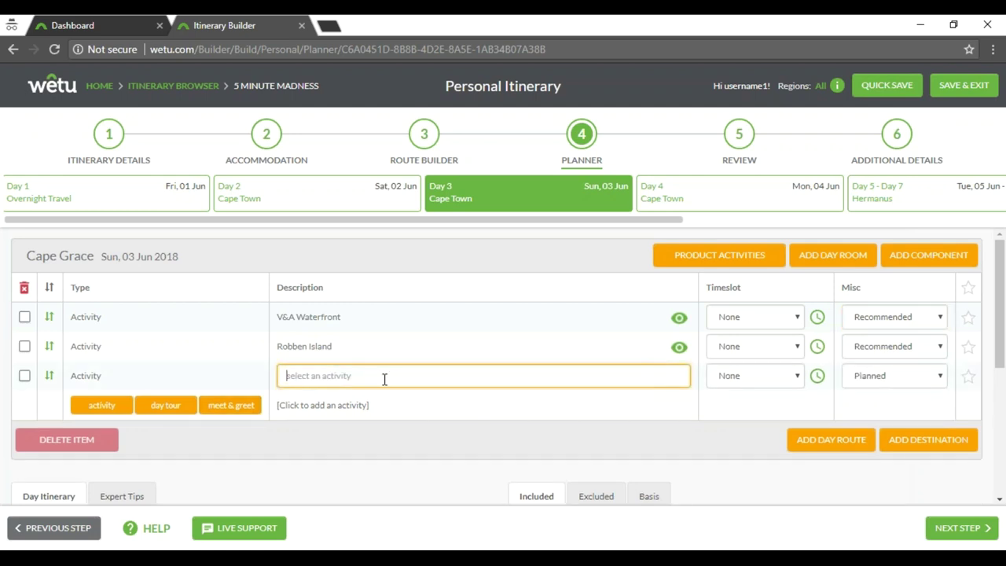
text(table m)
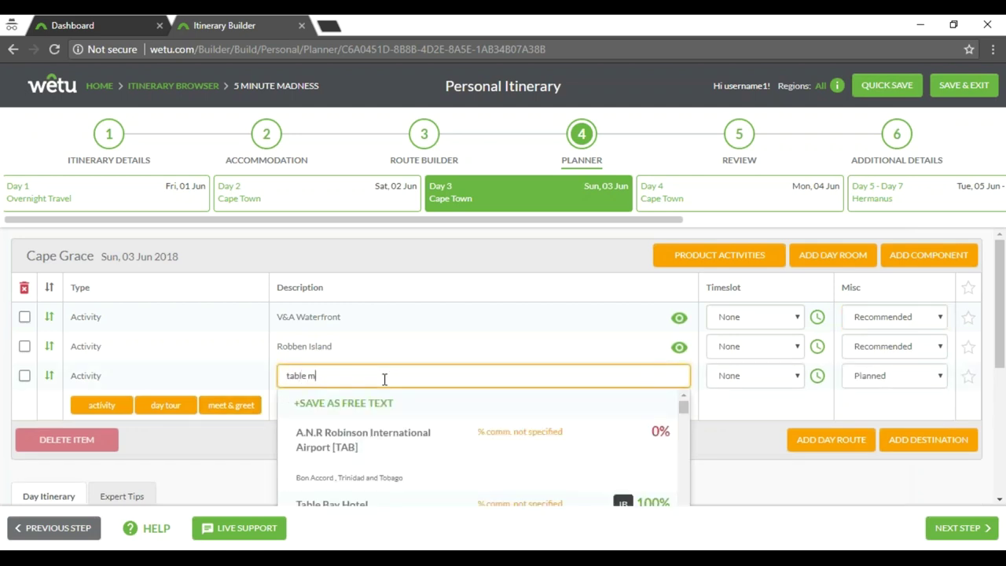
text(ountain)
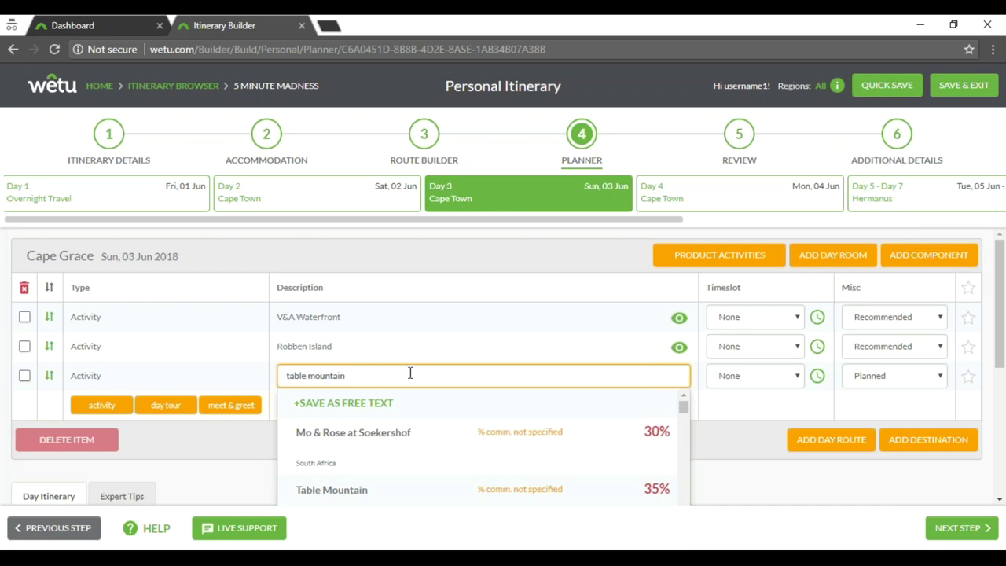
click(370, 490)
click(905, 375)
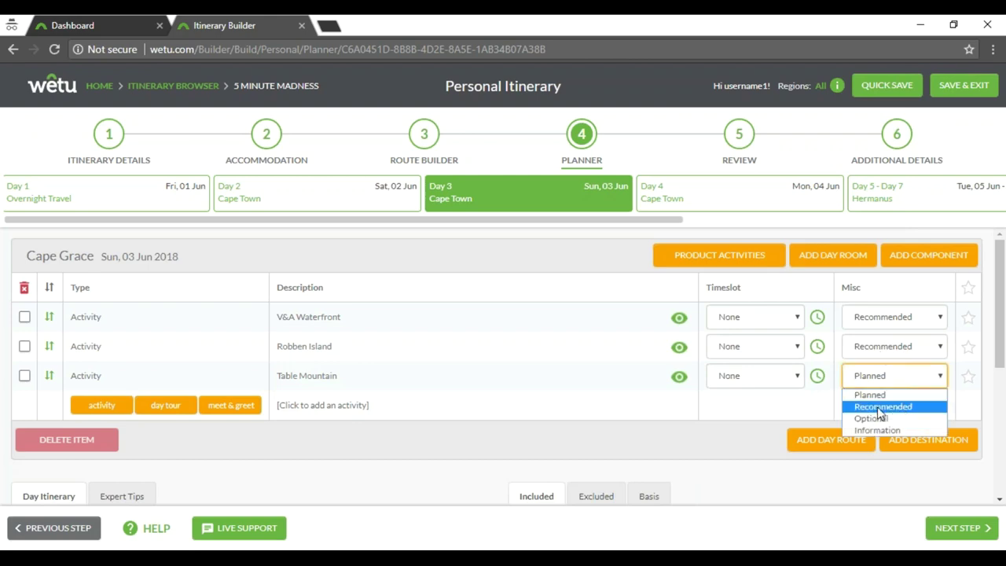
click(874, 404)
Step: Add the Ilios Travel day tour "Cape Winelands (Full Day) - Private" to Day 4
click(676, 198)
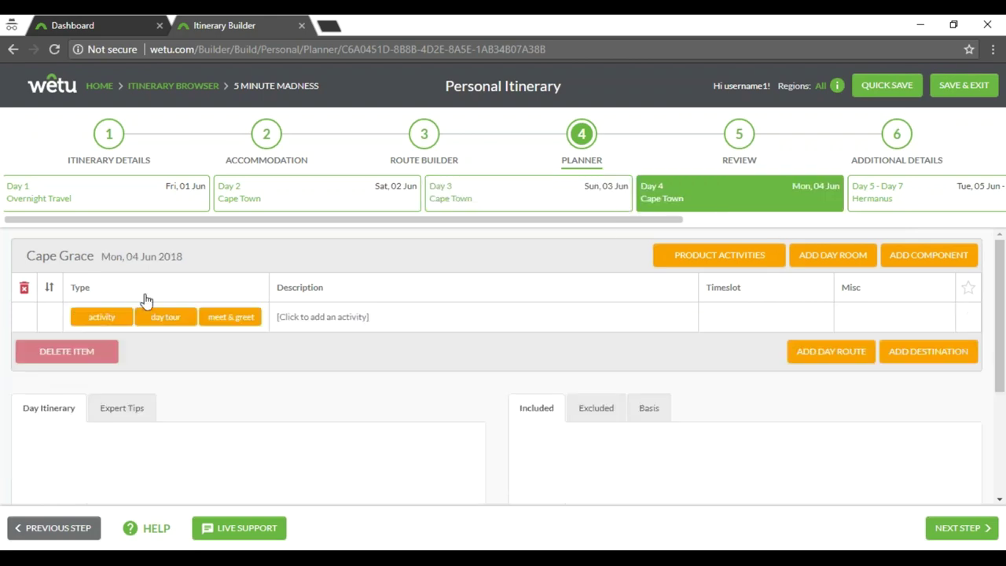
click(166, 317)
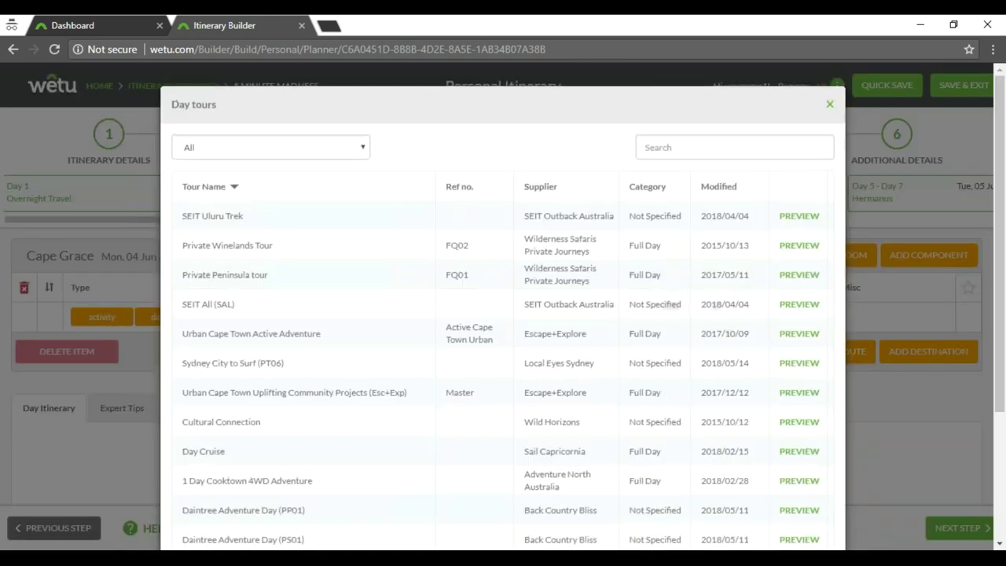
click(237, 147)
key(i)
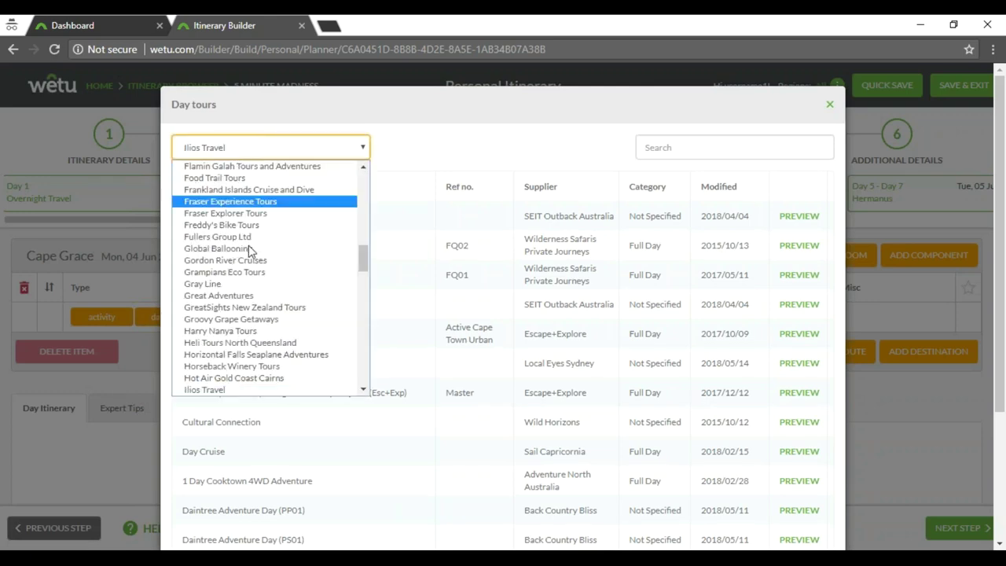
click(268, 390)
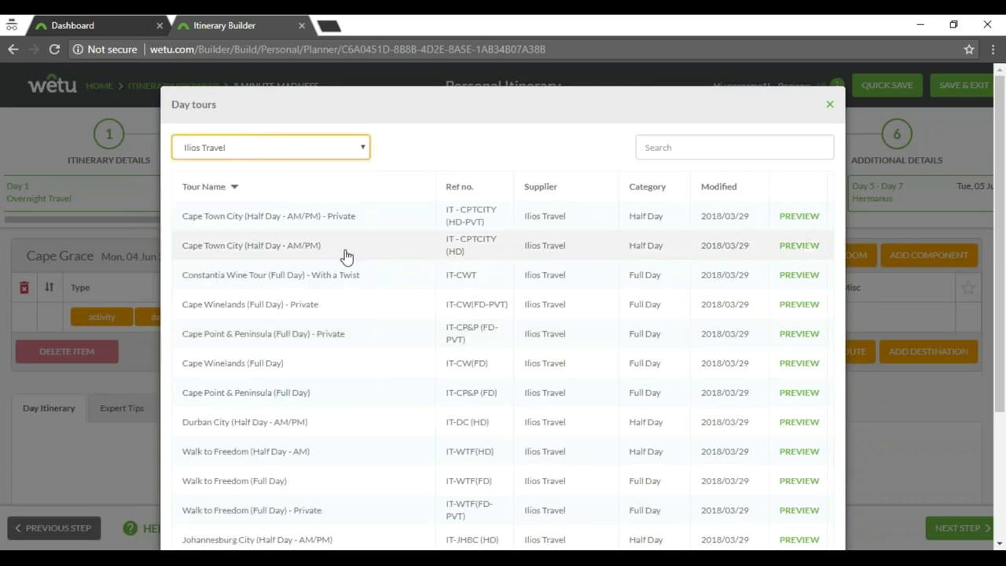
click(292, 312)
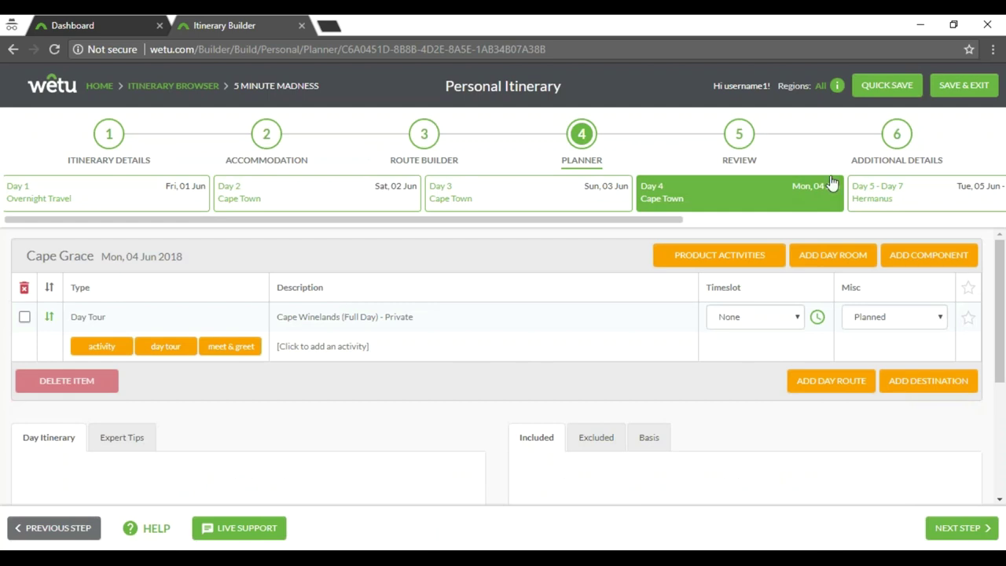
Step: Write the Day 5 - Day 7 Hermanus itinerary description "welcome to HErmanus, spend your time visiting the wonders of this small town"
click(886, 198)
scroll(87, 467, down, 1)
click(147, 486)
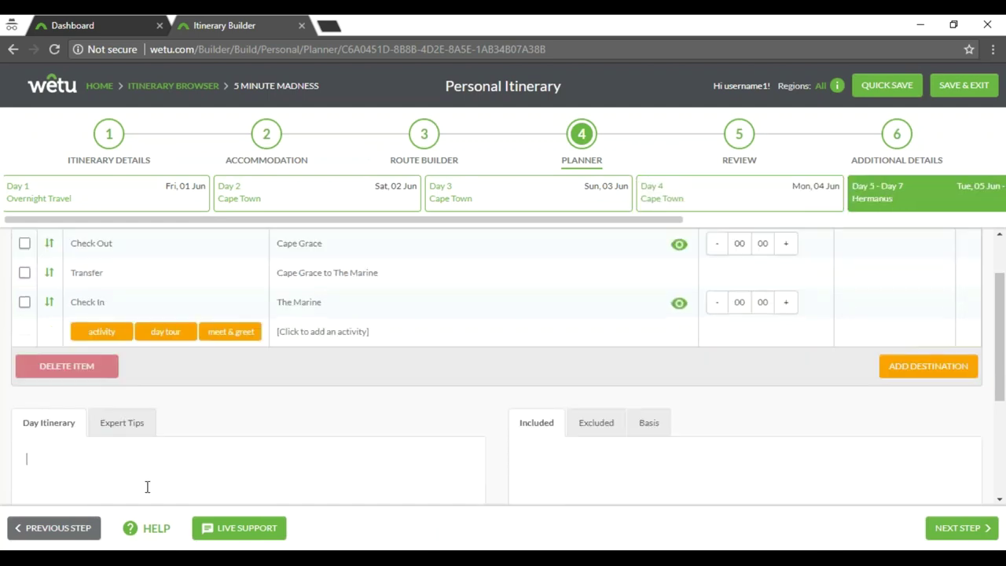
text(welcome to HErmanus, spe)
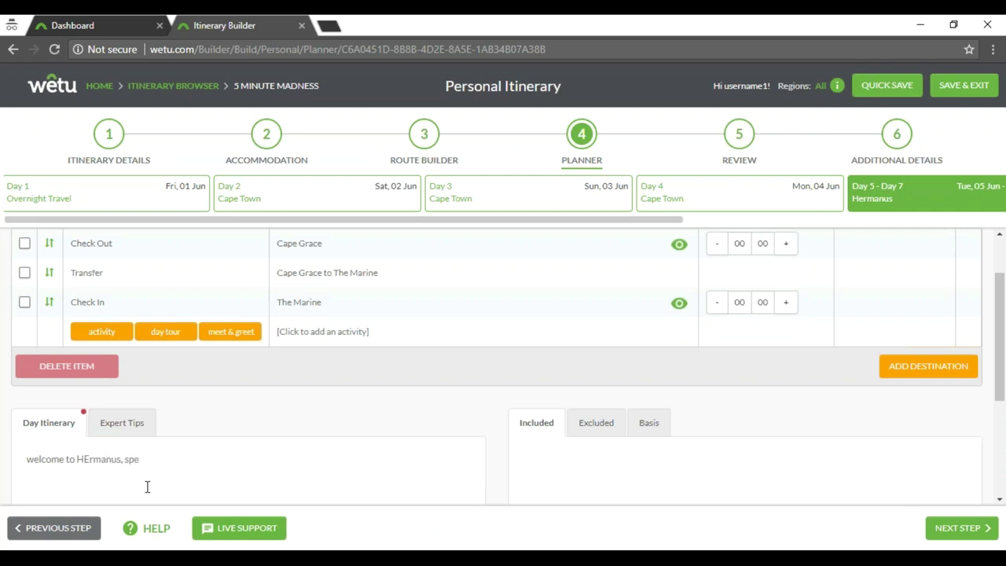
text(nd your time visiting the wo)
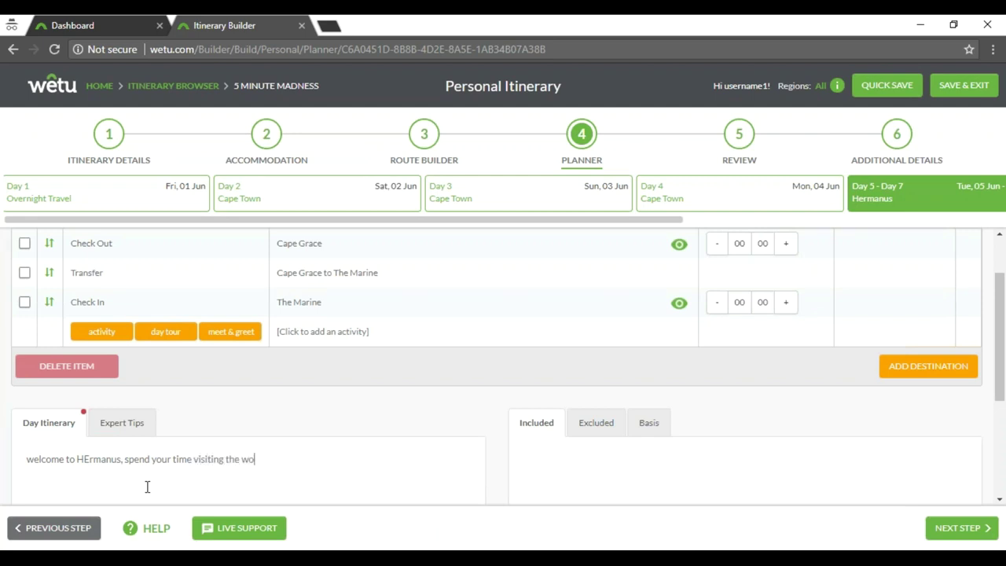
text(nders of this small town)
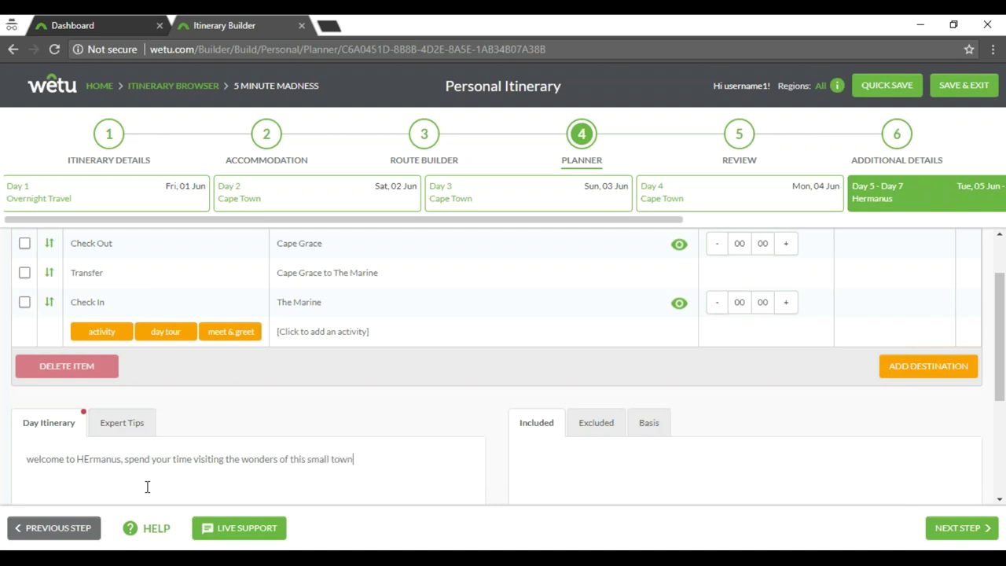
Step: Add The Marine's activities A Cultural Immersion, The Overberg's Outdoor Arena, AFRICAN WINGS and WHALE WATCHING BOAT TRIPS to Day 5 - Day 7
scroll(239, 431, up, 1)
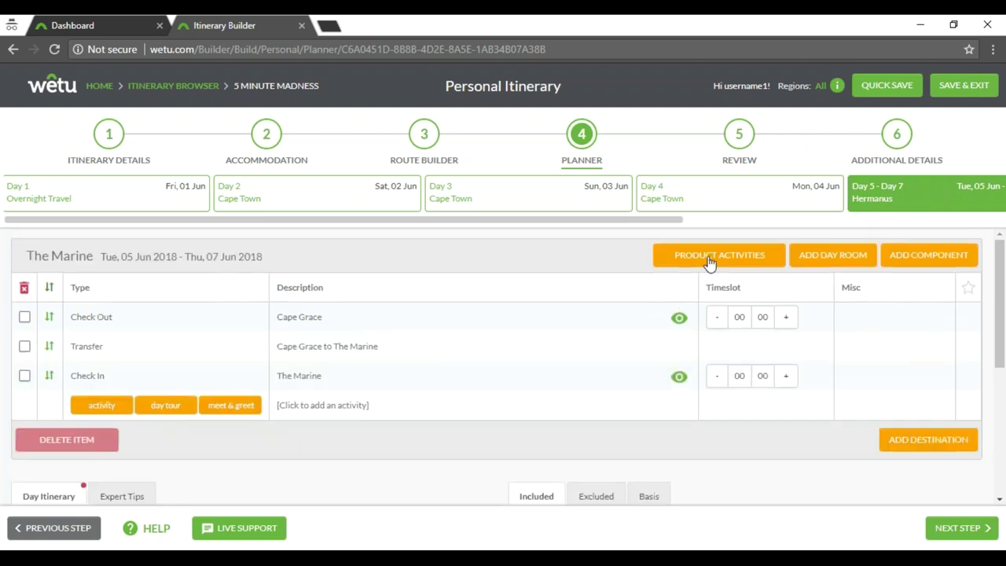
click(710, 262)
click(717, 367)
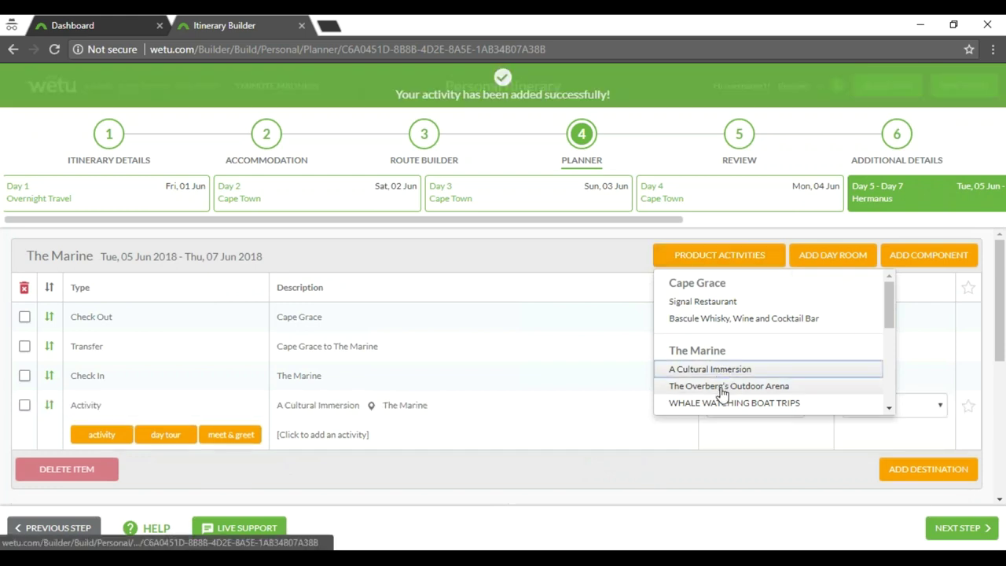
click(724, 369)
scroll(725, 371, down, 1)
click(723, 365)
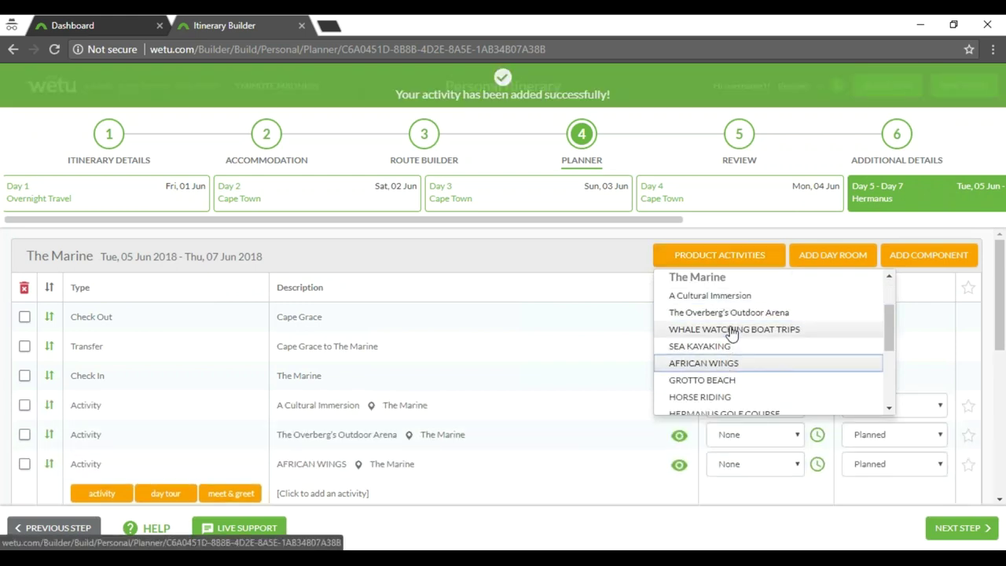
click(731, 331)
Step: Add The Marine's Origins at The Marine and The Sun Lounge to the Hermanus days
scroll(731, 332, down, 2)
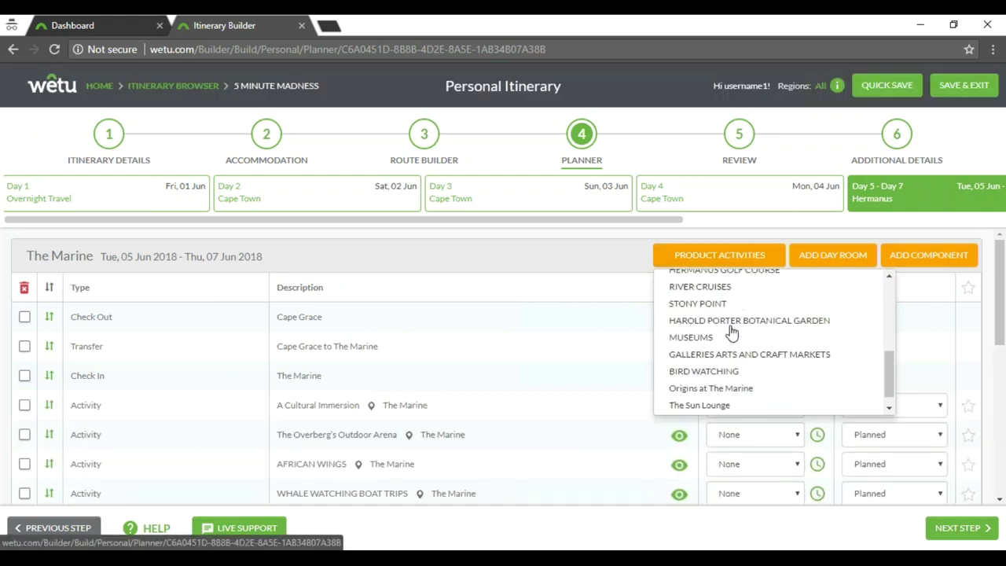
click(739, 385)
click(733, 403)
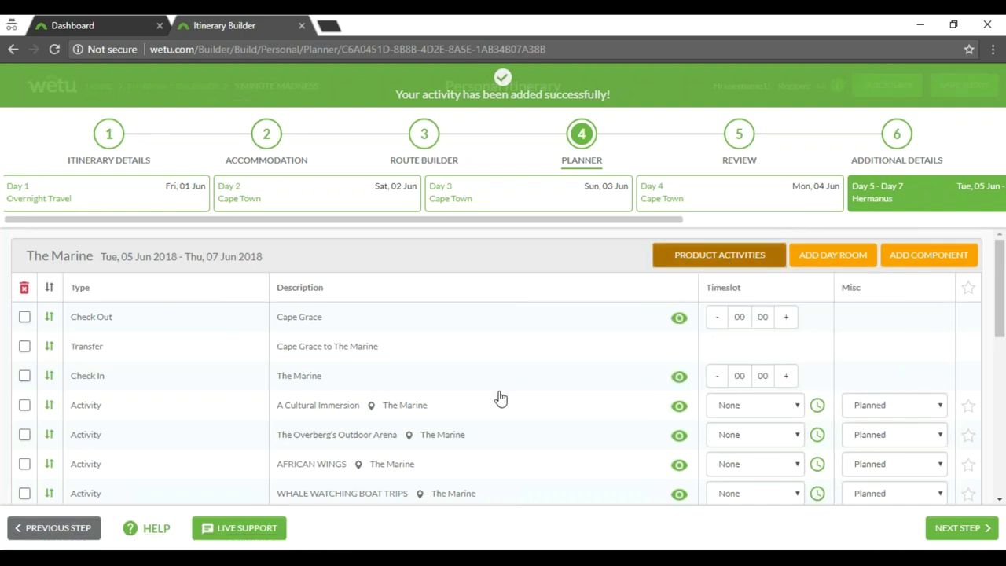
Step: Mark the A Cultural Immersion, The Overberg's Outdoor Arena, AFRICAN WINGS and WHALE WATCHING BOAT TRIPS activities as Recommended
scroll(518, 385, down, 1)
click(865, 331)
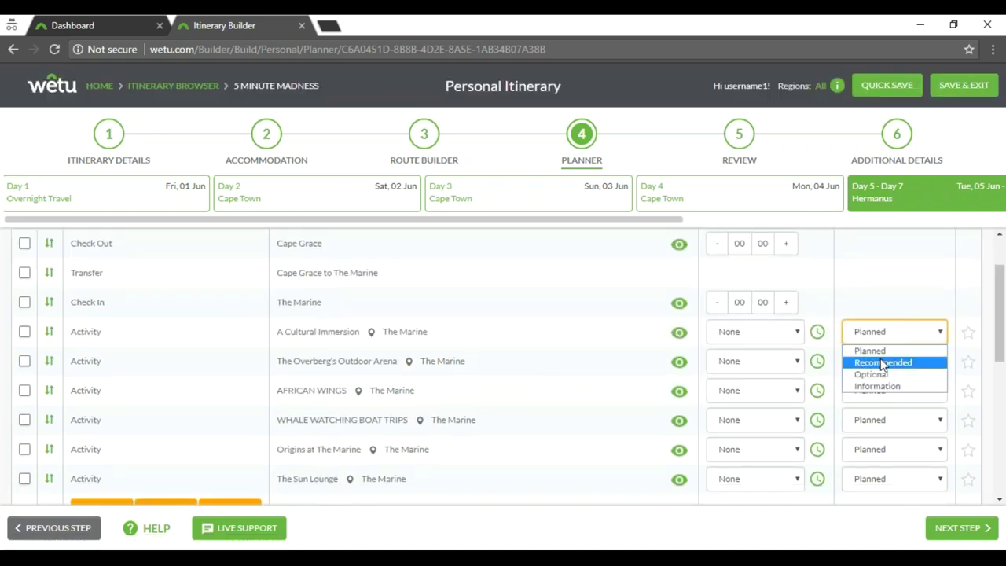
click(879, 361)
click(879, 362)
click(880, 394)
click(880, 391)
click(886, 421)
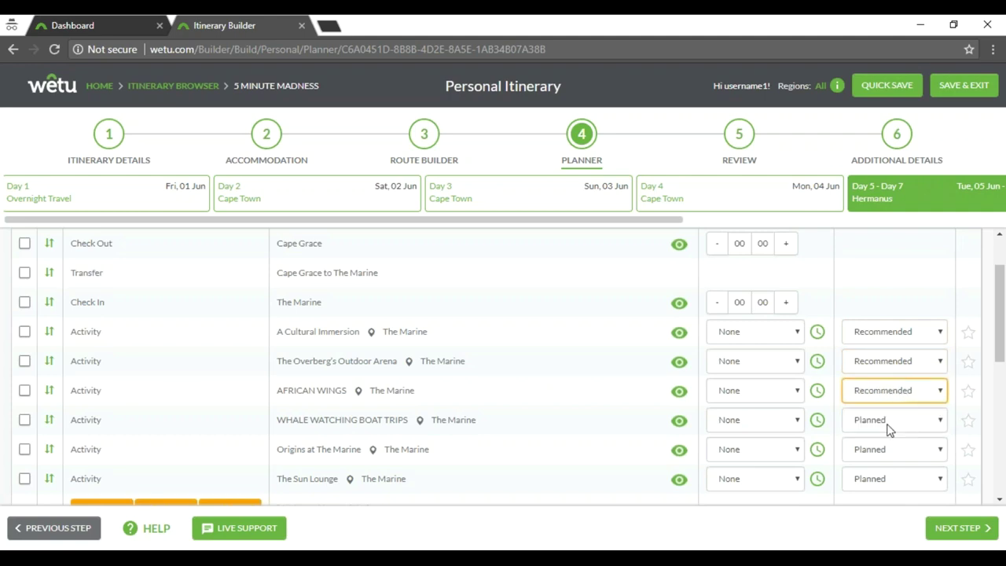
click(888, 424)
click(883, 450)
Step: Mark the Origins at The Marine and The Sun Lounge activities as Recommended
click(888, 449)
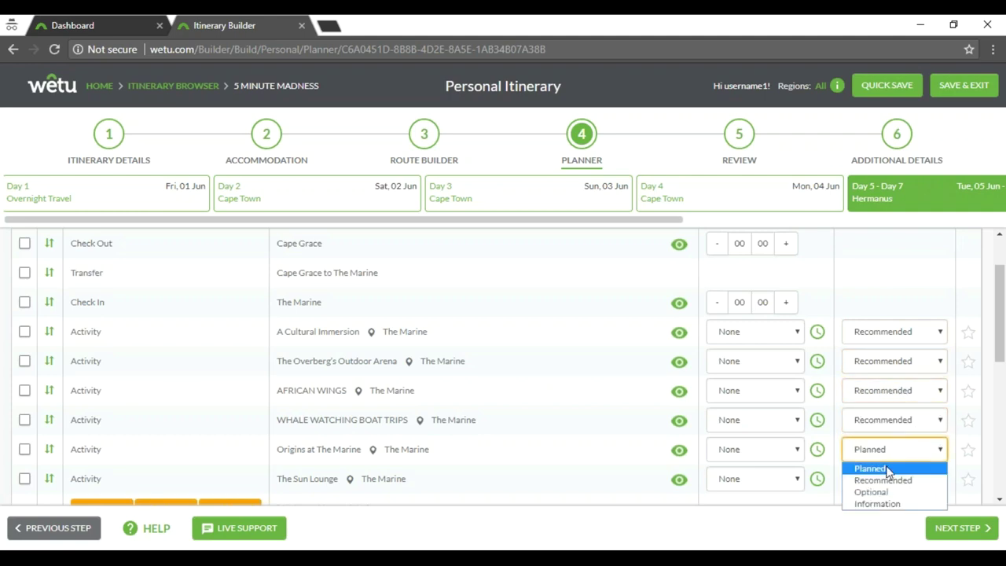
click(885, 480)
scroll(888, 464, down, 2)
click(897, 332)
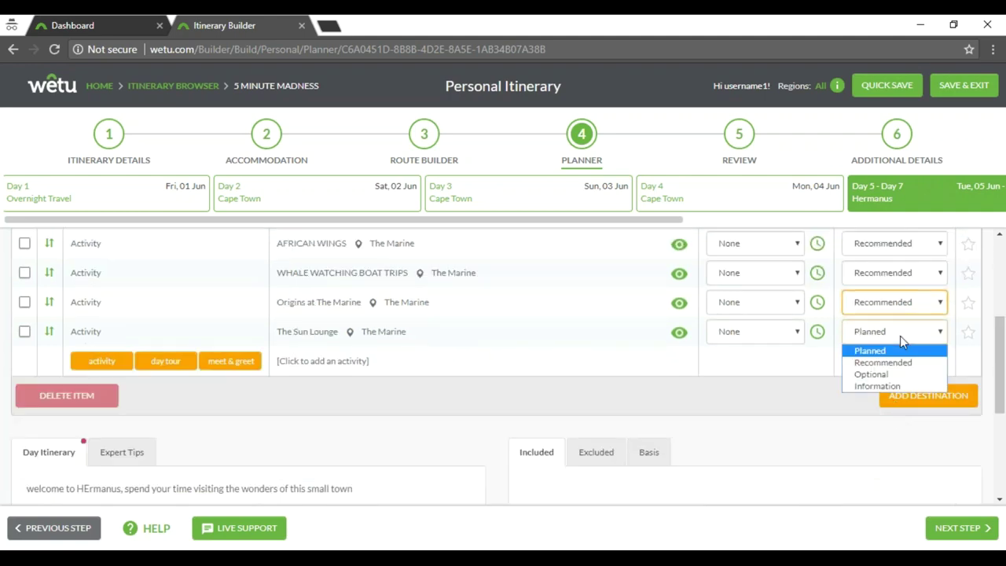
click(904, 364)
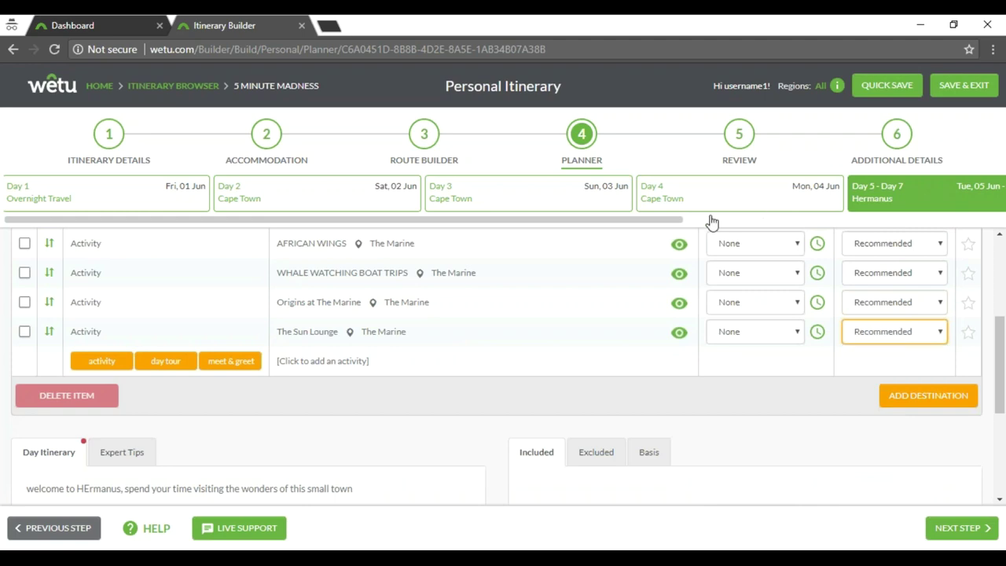
Step: Open the Day 8 Overnight Travel plan and look over its items and description area
drag(767, 203, 228, 188)
right_click(228, 189)
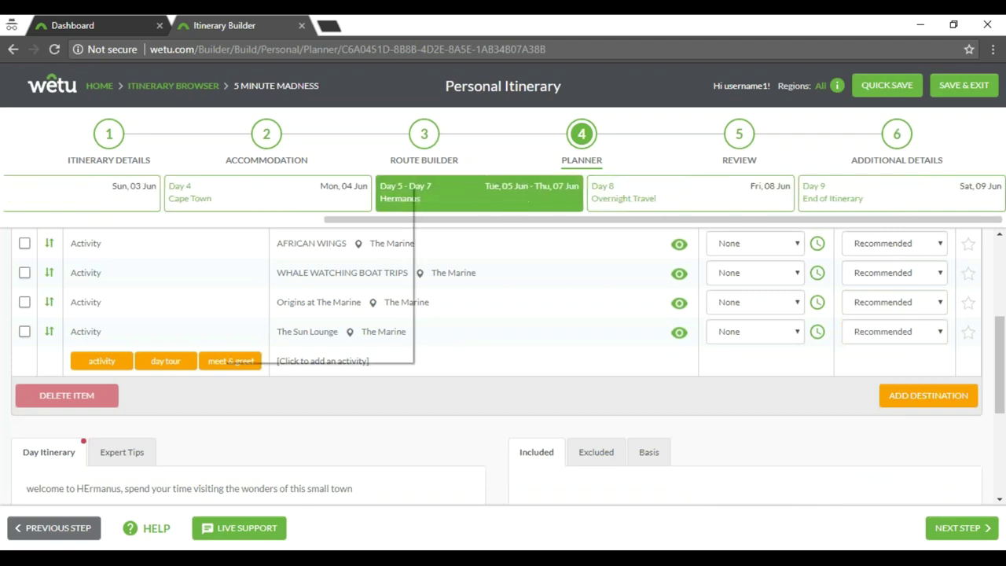
click(533, 192)
click(676, 196)
scroll(270, 308, down, 2)
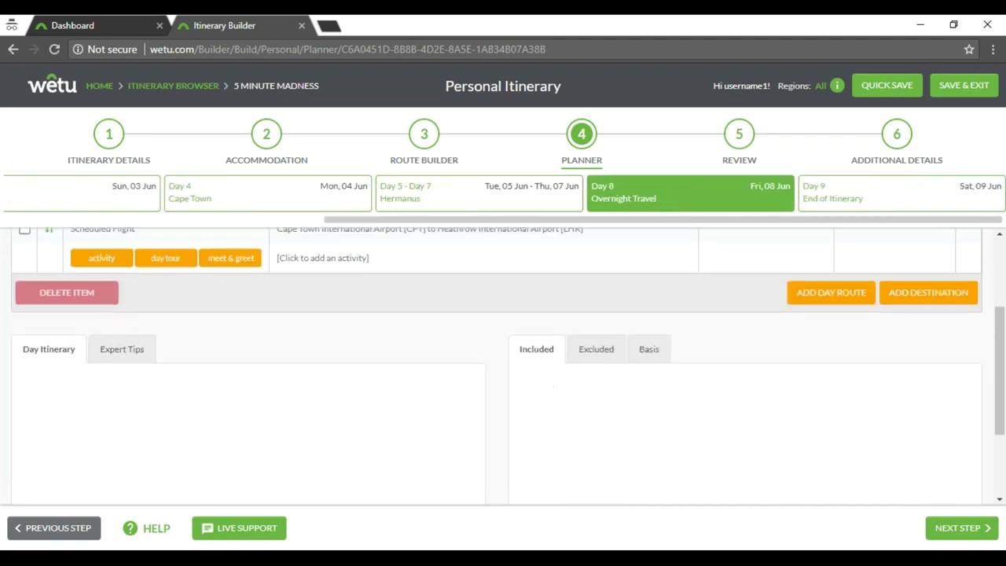
Step: Move past the review stage to the additional details and write the introduction "Enjoy this trip, we hope you like it"
click(741, 136)
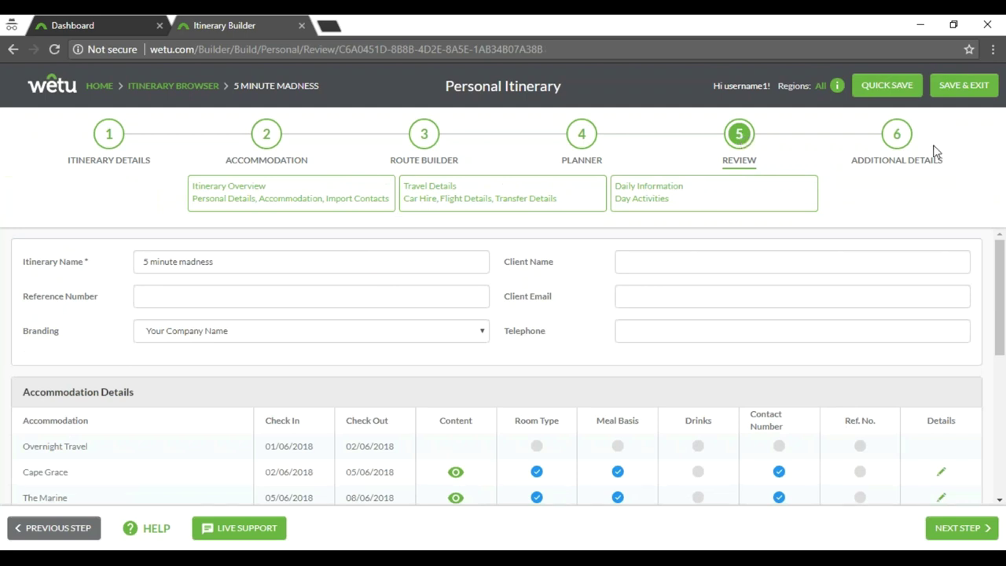
click(896, 134)
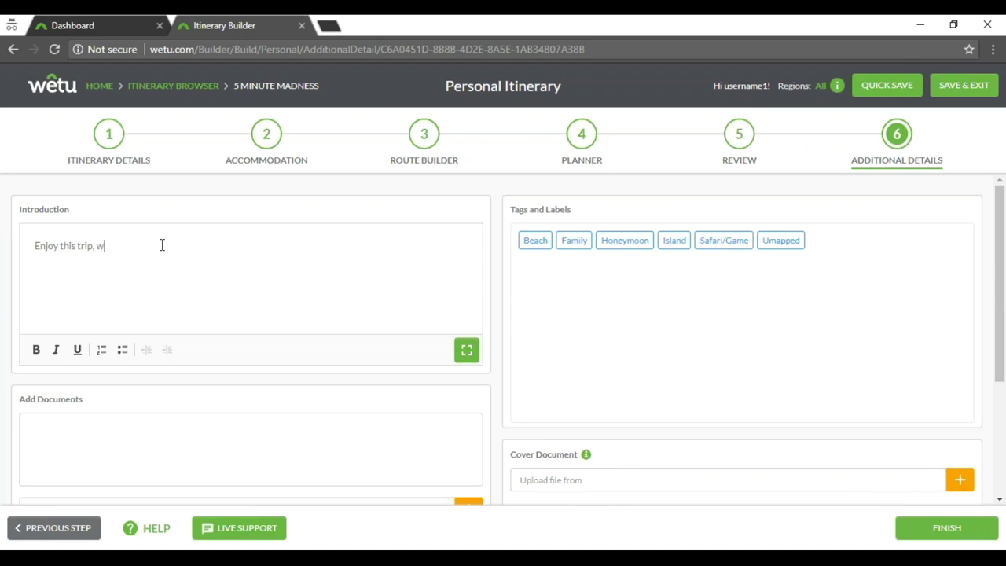
text(hope you like it)
Step: Preview the finished itinerary as the client sees it and look over its overview page
scroll(341, 256, down, 3)
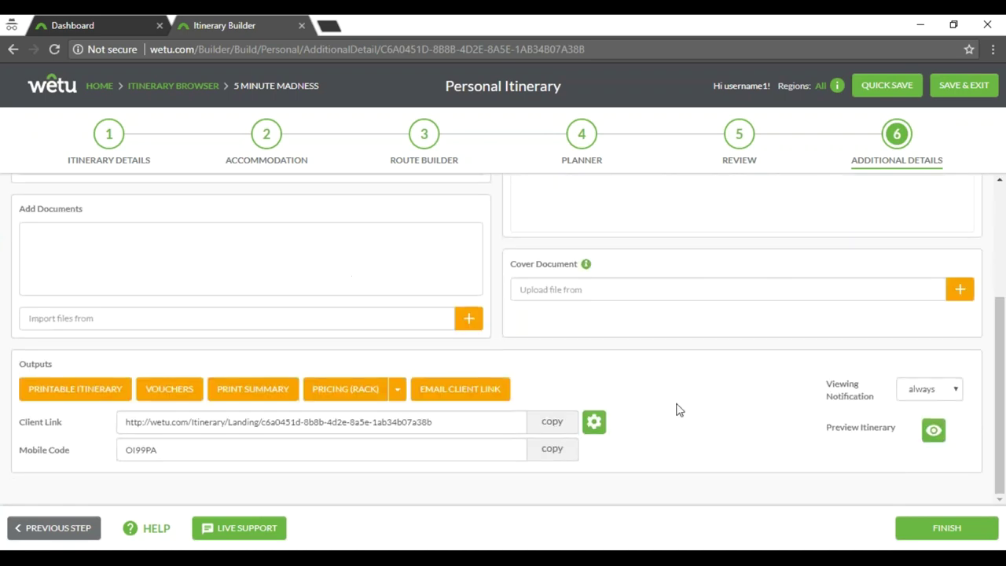
click(934, 430)
click(491, 182)
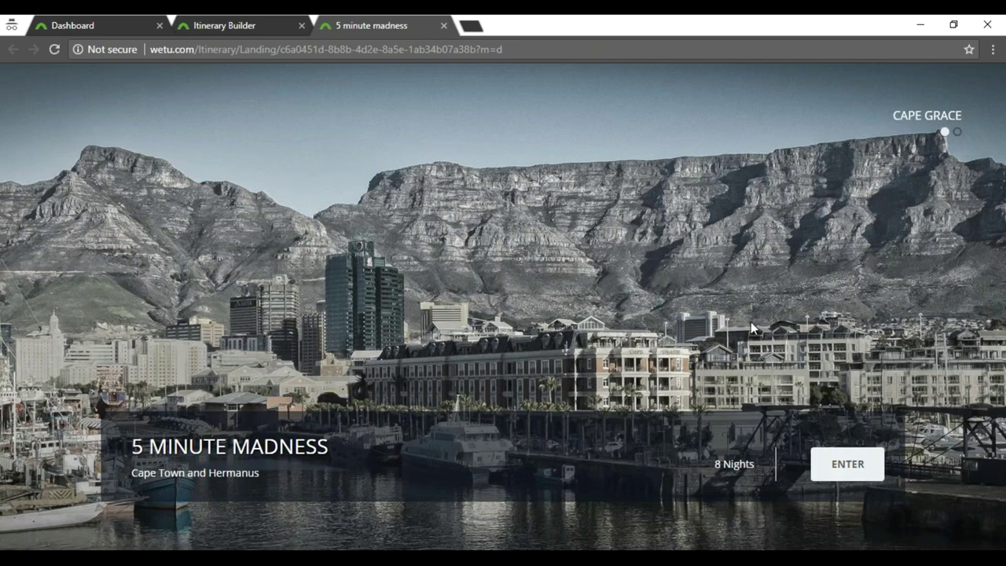
click(826, 464)
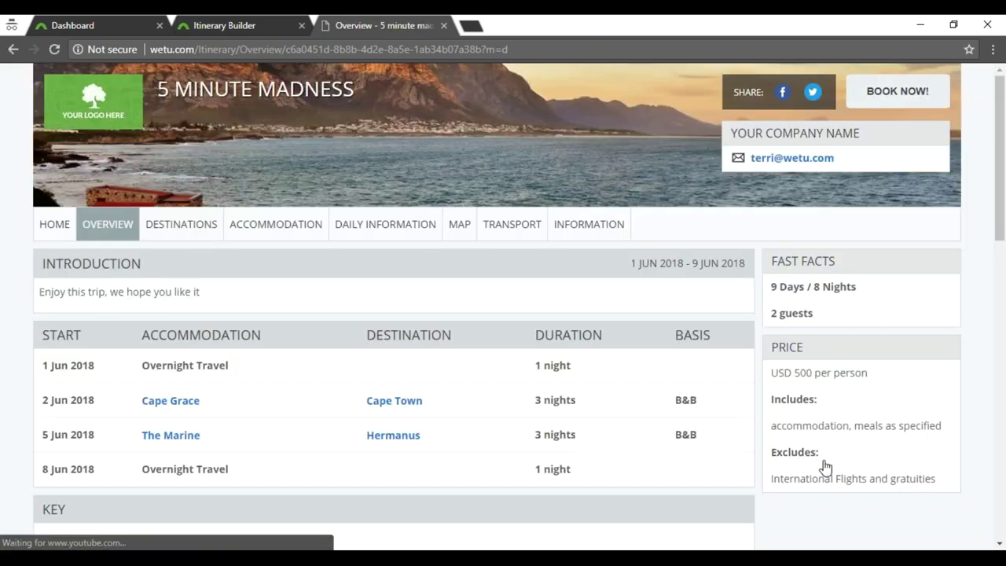
scroll(590, 256, down, 2)
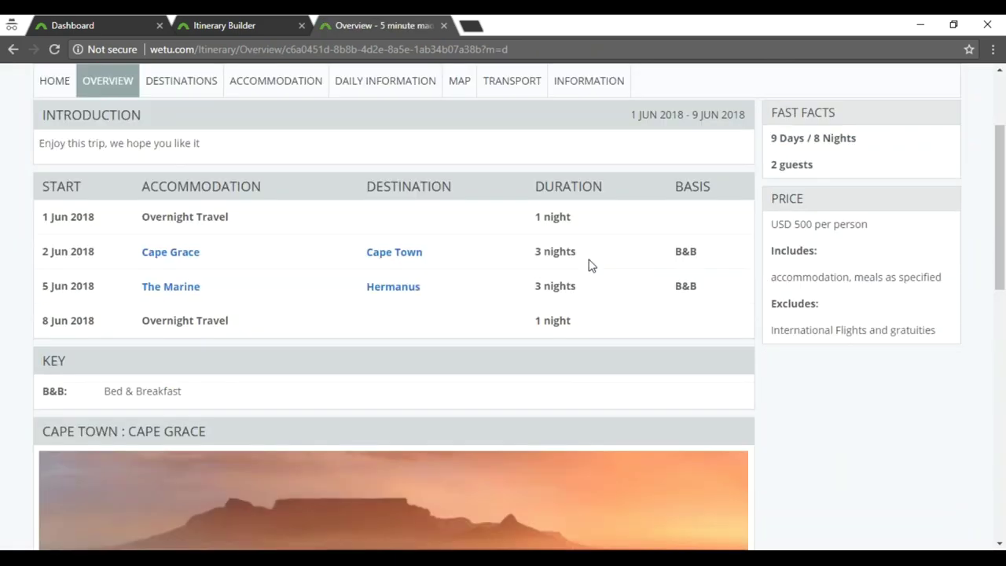
scroll(591, 266, up, 2)
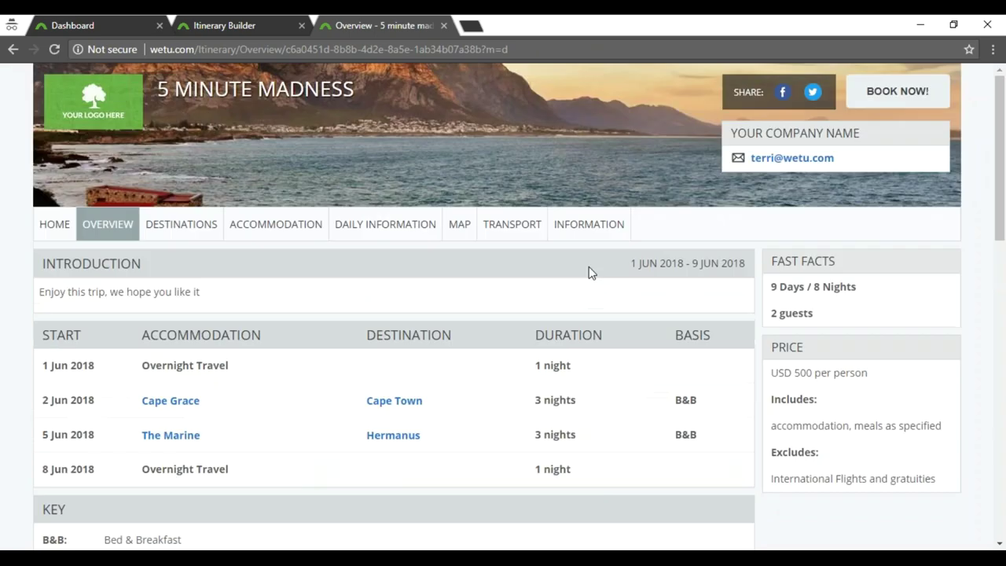
Step: Look through the preview's destination information for Cape Town and Hermanus
click(197, 232)
scroll(503, 315, down, 3)
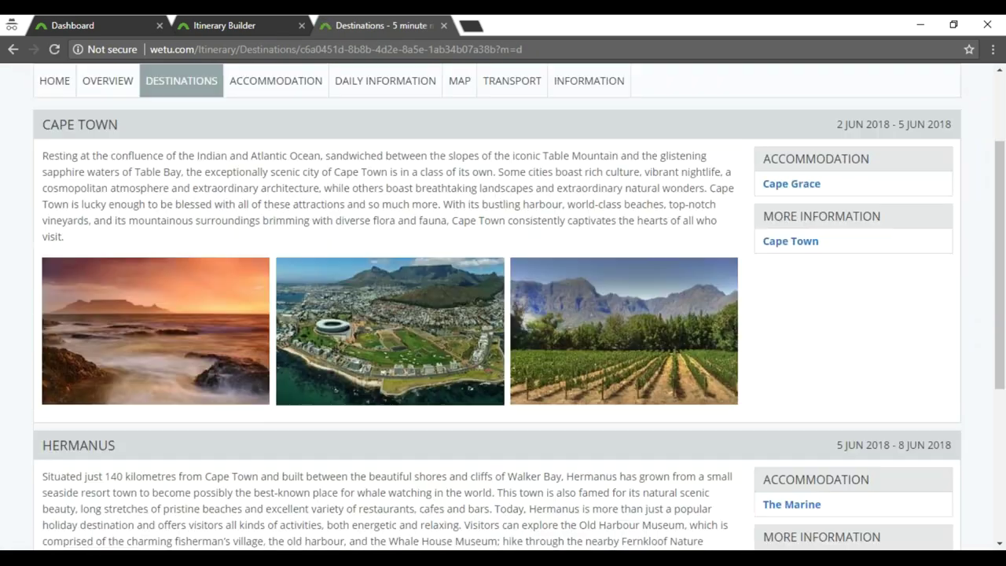
scroll(503, 314, down, 3)
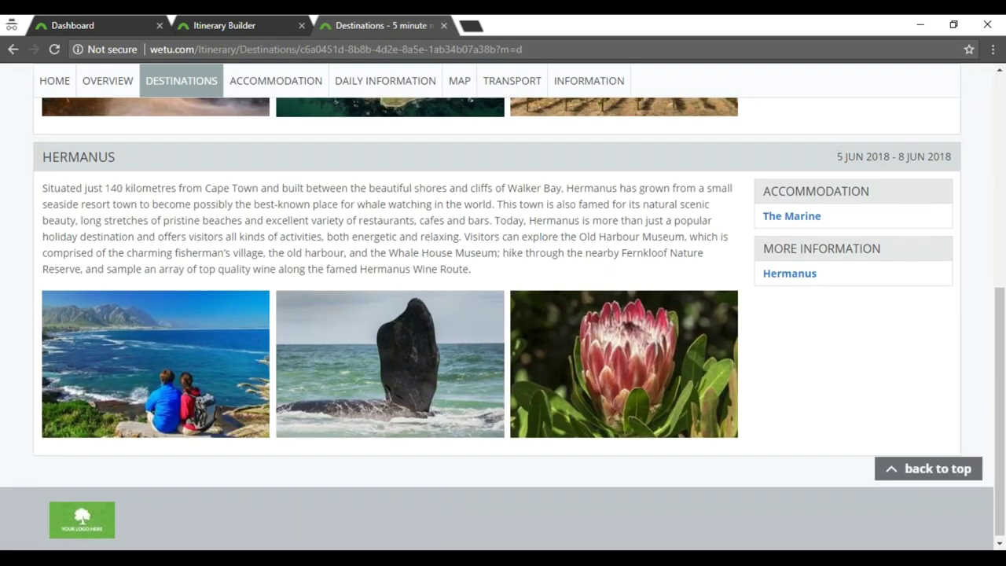
Step: Look through the preview's accommodation information for Cape Grace and The Marine
scroll(503, 315, up, 6)
click(262, 232)
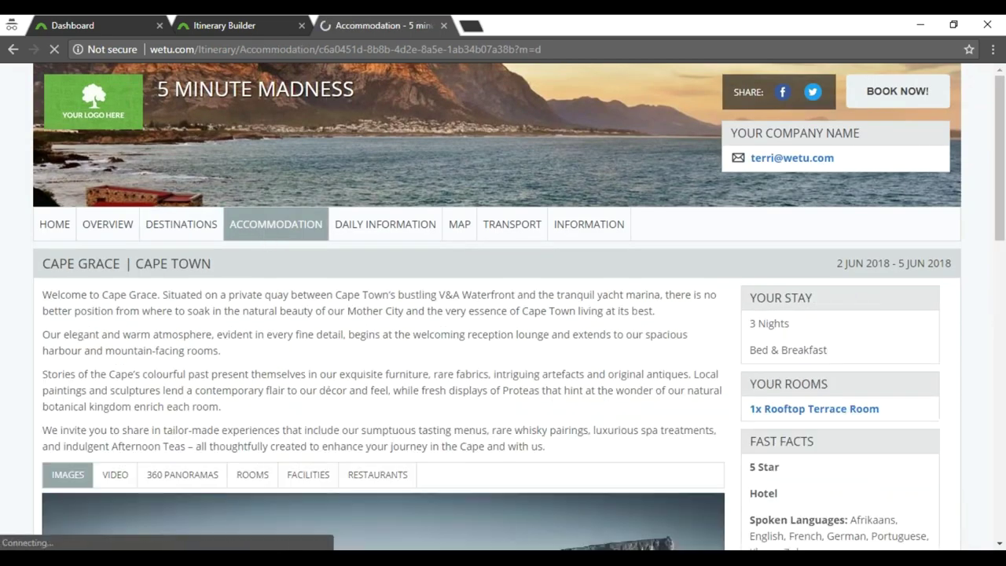
scroll(503, 314, down, 5)
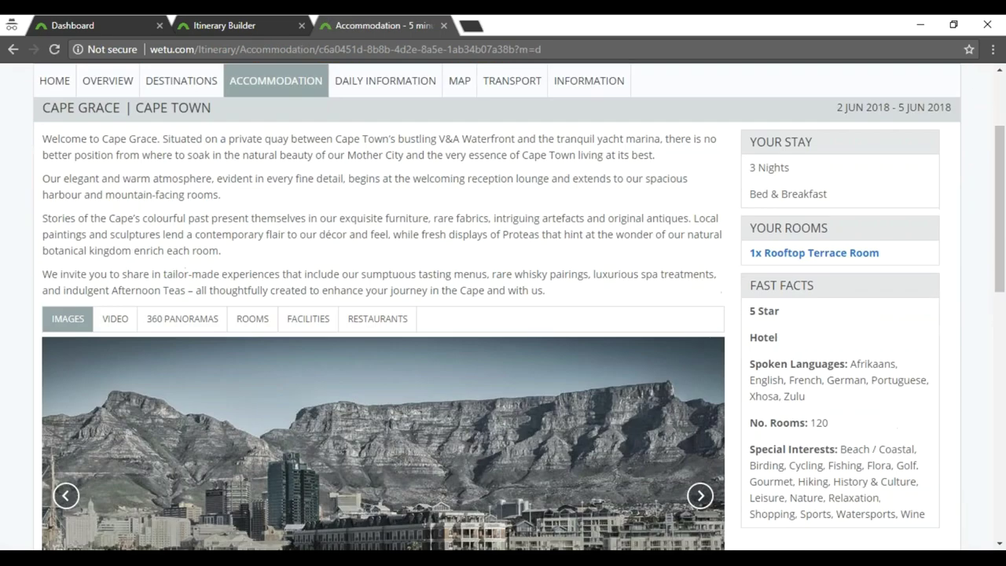
scroll(503, 315, down, 6)
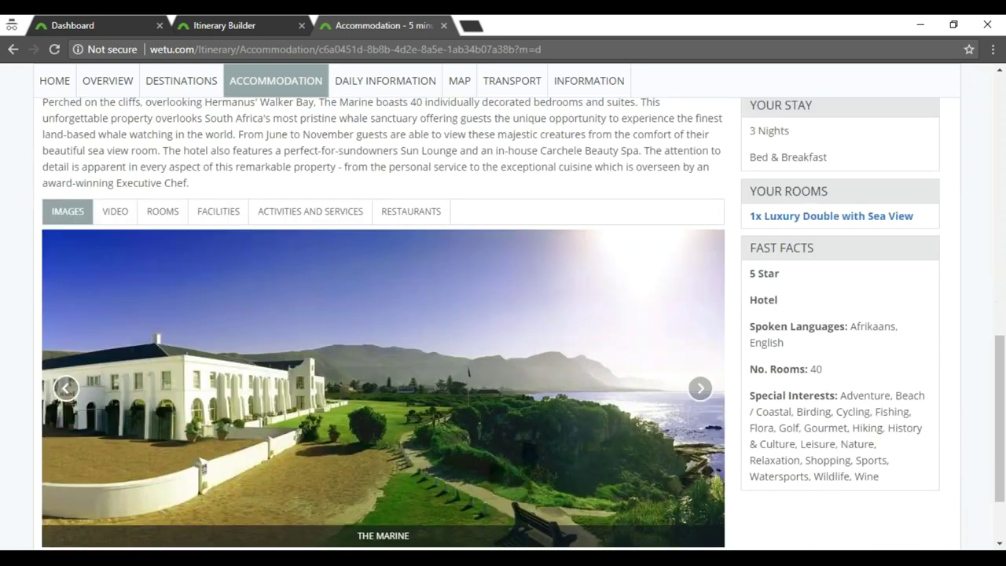
scroll(503, 315, up, 7)
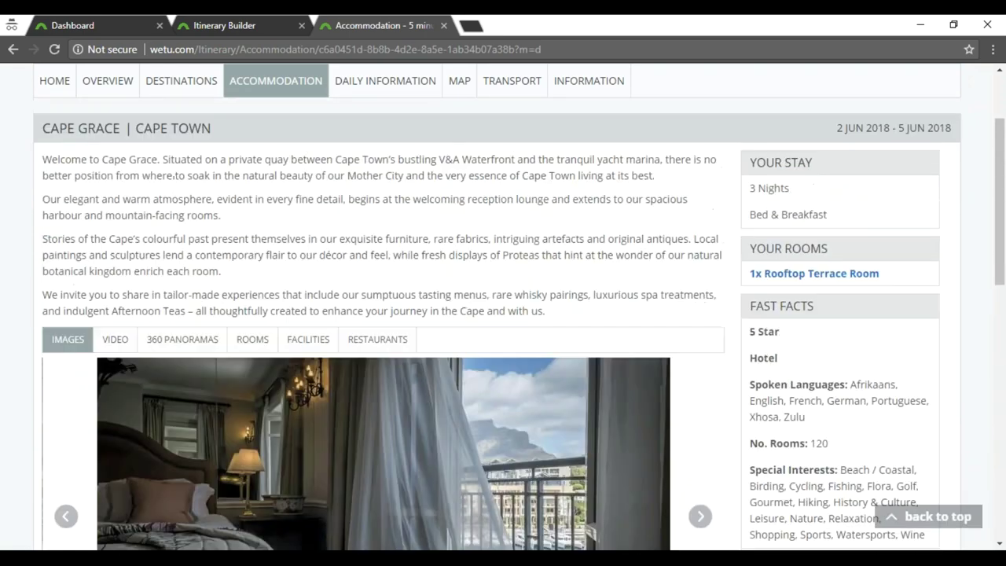
Step: View the preview's daily information and the details of Day 2's Bascule Whisky, Wine and Cocktail Bar
scroll(503, 315, up, 3)
click(385, 224)
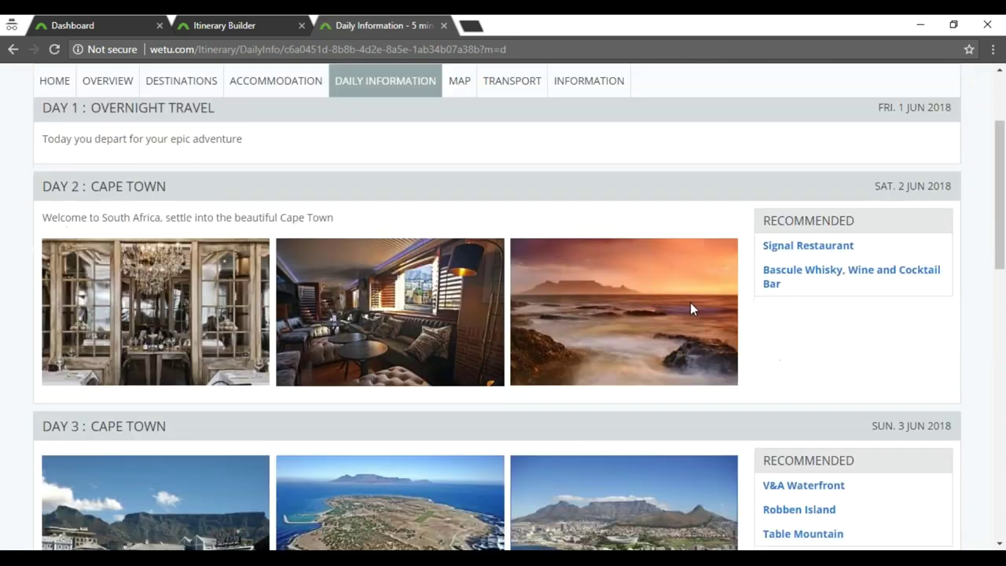
click(801, 287)
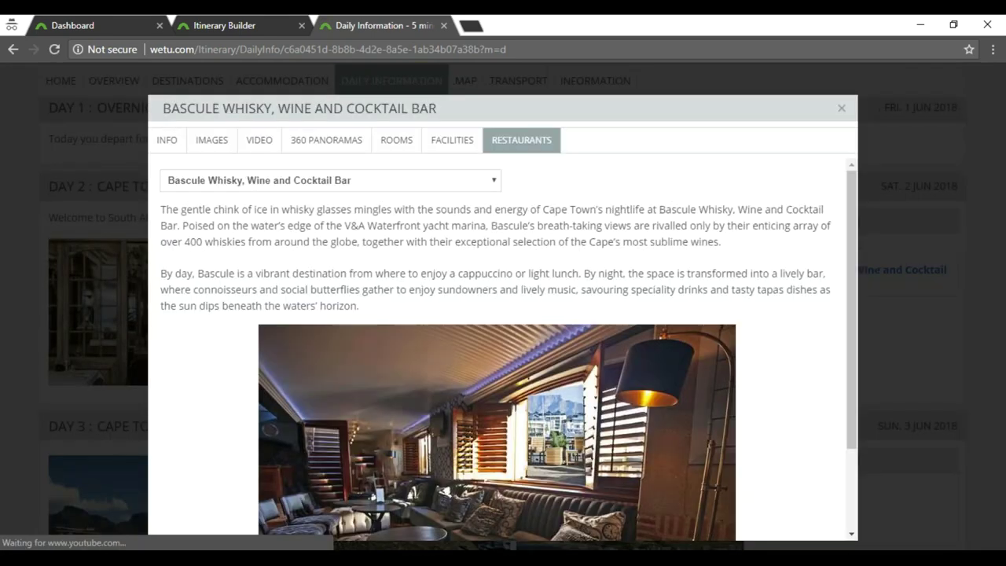
click(839, 109)
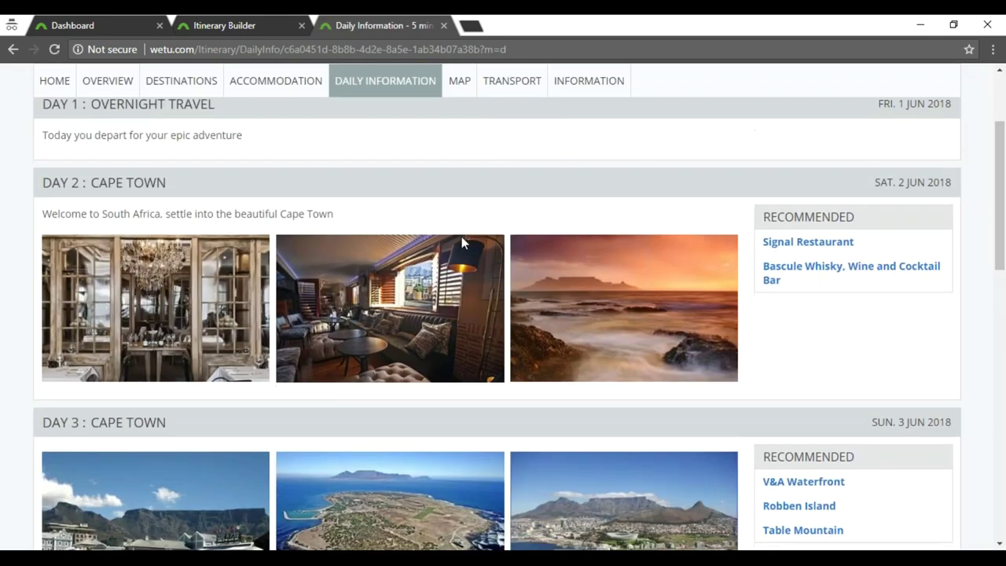
Step: View the details of Day 3's V&A Waterfront activity and look over the Day 4 Cape Town programme
scroll(462, 239, down, 2)
scroll(462, 242, down, 1)
click(801, 271)
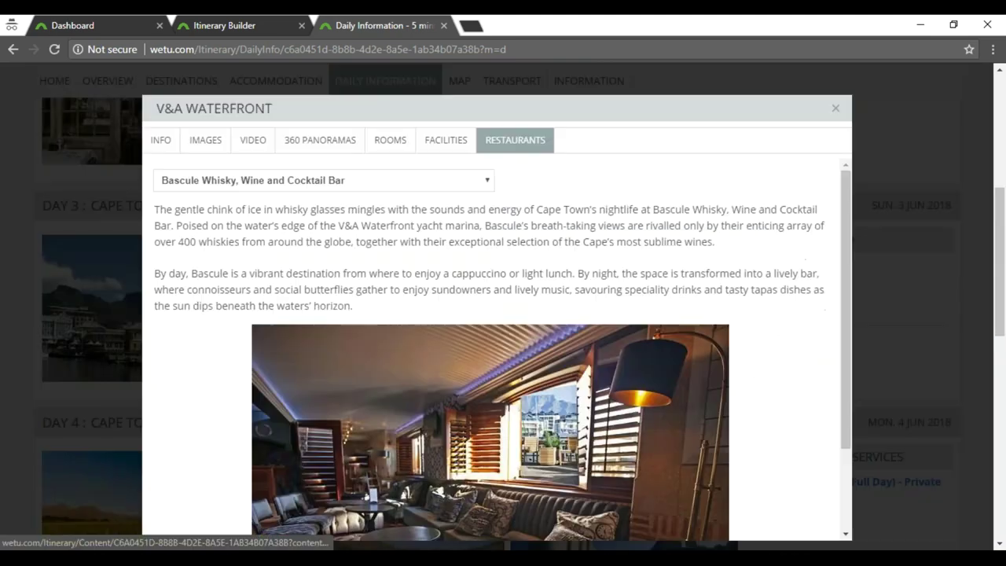
click(213, 141)
click(840, 108)
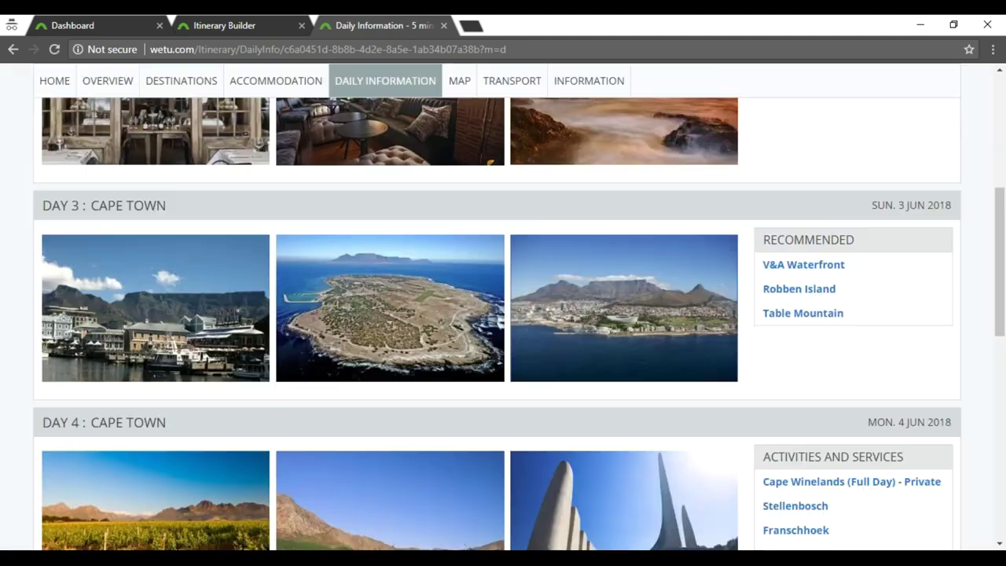
scroll(397, 302, down, 2)
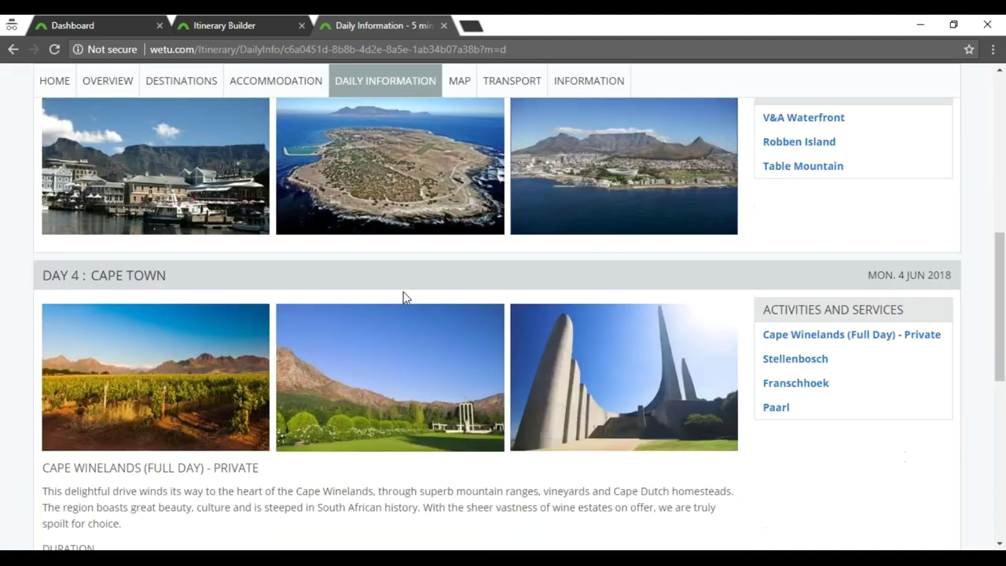
Step: View the images, summary and route map of Day 4's Cape Winelands (Full Day) - Private activity
scroll(409, 299, down, 1)
scroll(427, 295, down, 1)
click(802, 189)
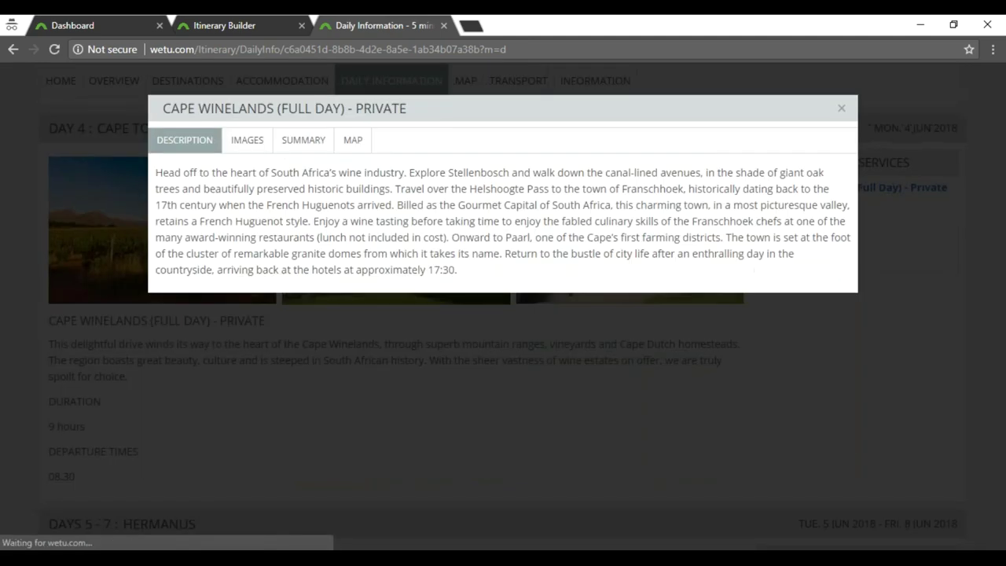
click(246, 143)
click(317, 146)
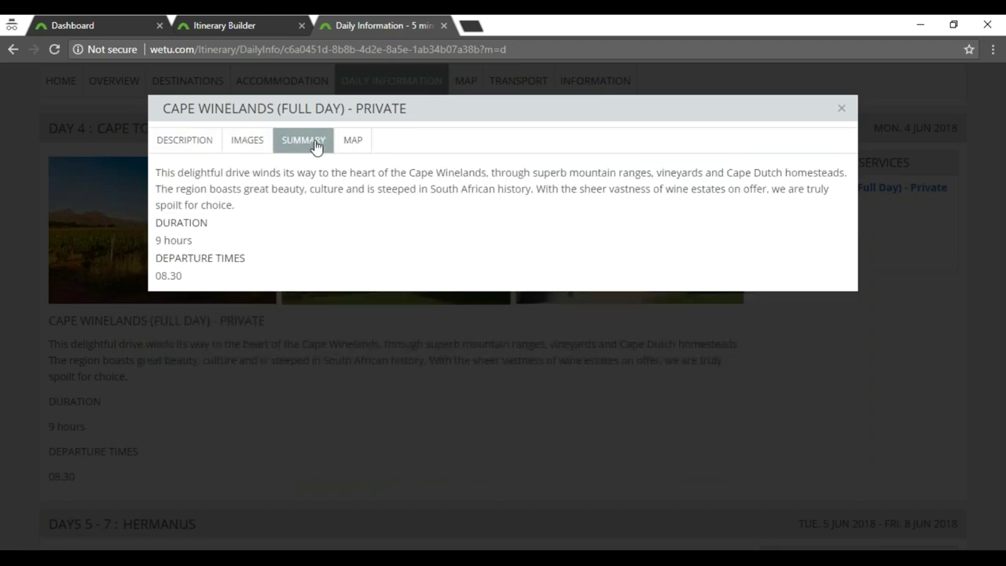
click(360, 150)
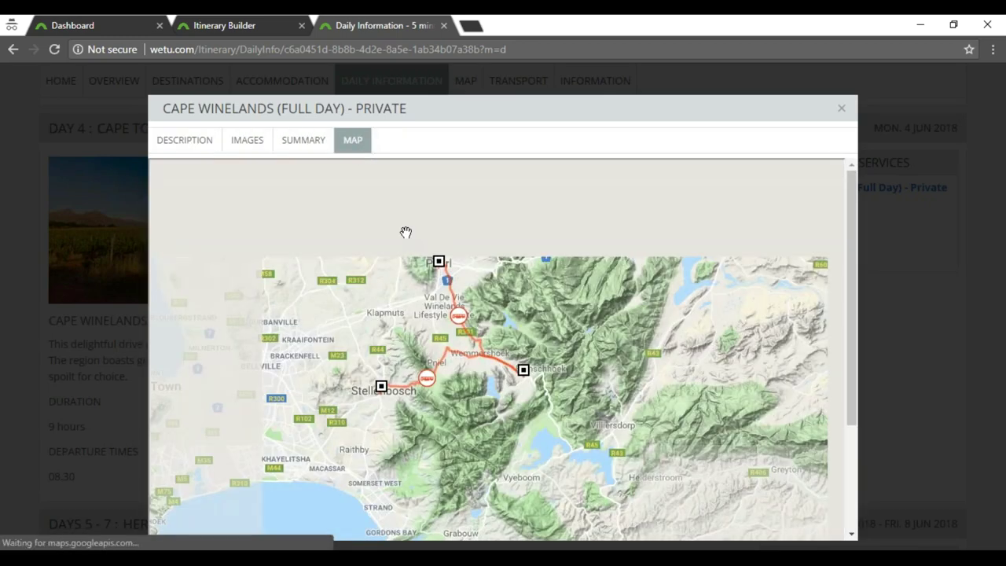
click(841, 107)
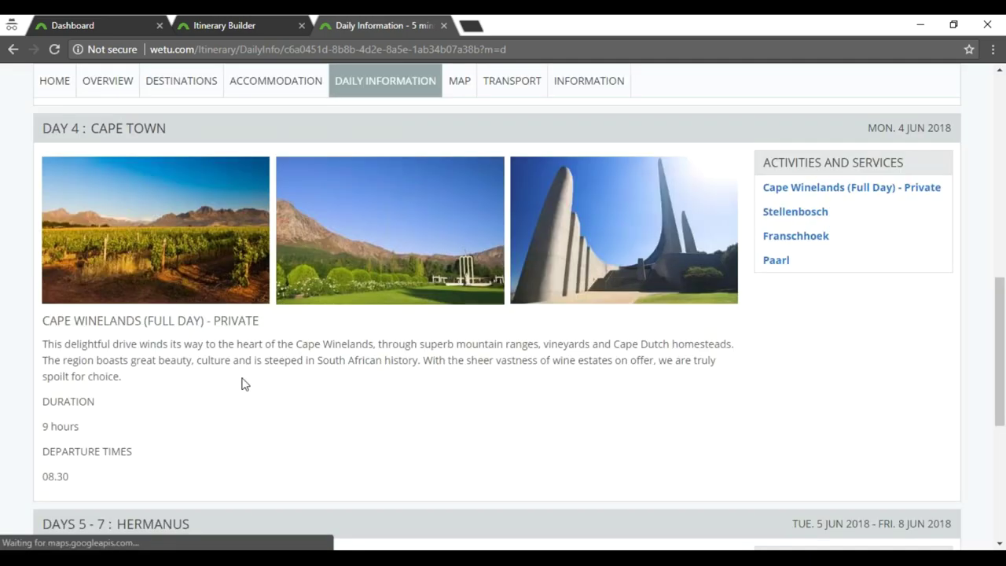
Step: View the details of The Overberg's Outdoor Arena recommended for Days 5 - 7 in Hermanus and look over the remaining days
scroll(246, 383, down, 2)
scroll(250, 383, down, 3)
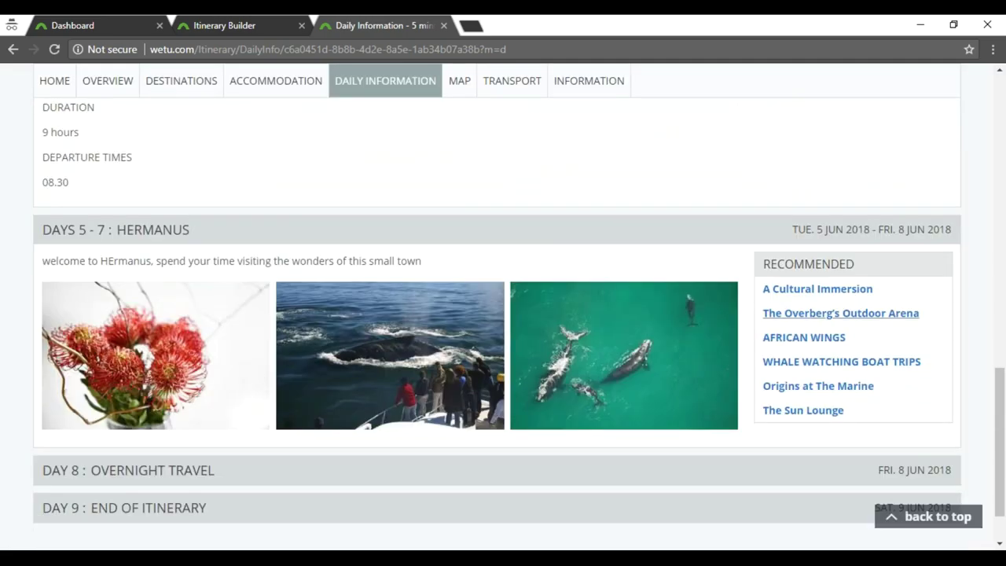
click(790, 314)
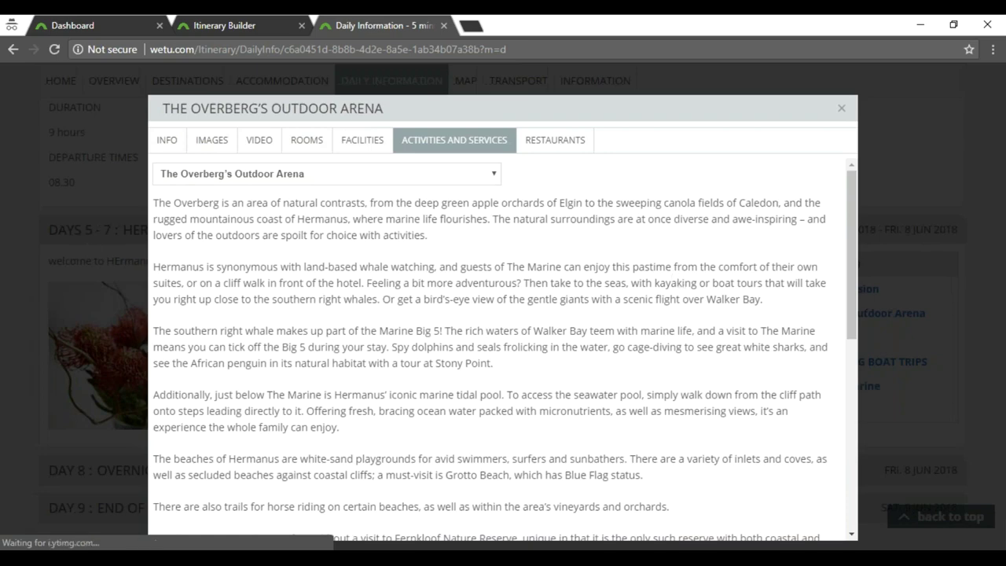
key(Escape)
scroll(453, 294, down, 2)
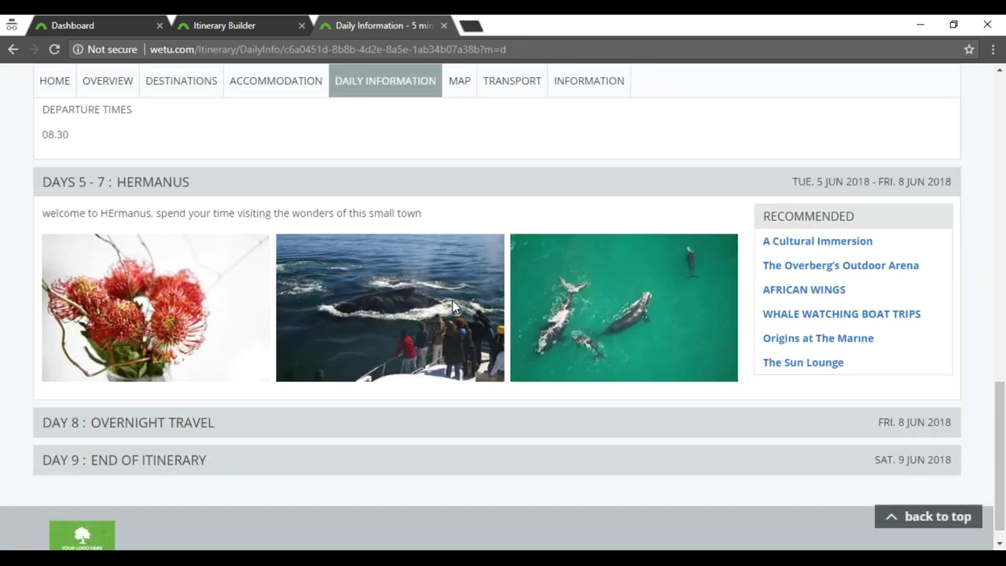
Step: Open the map page of the itinerary preview
click(460, 80)
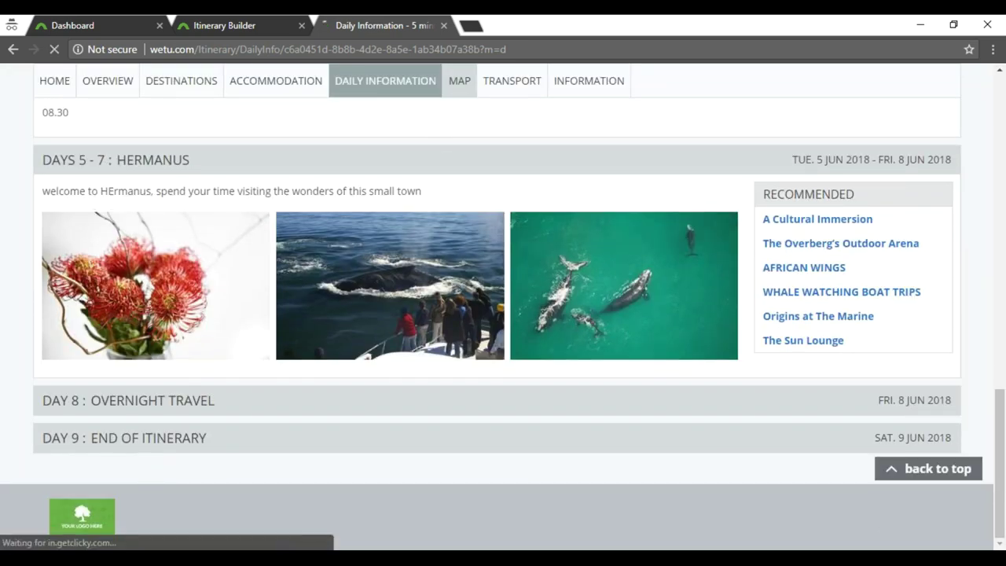